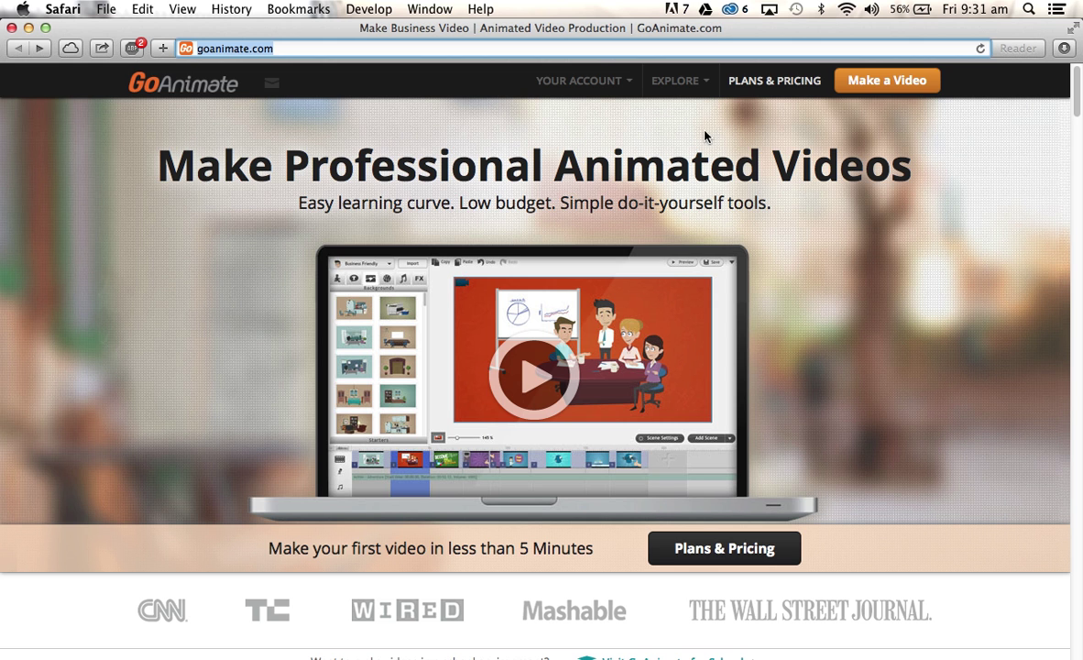
Start a new video with the Comedy World theme and dismiss the getting-started tutorial
click(893, 84)
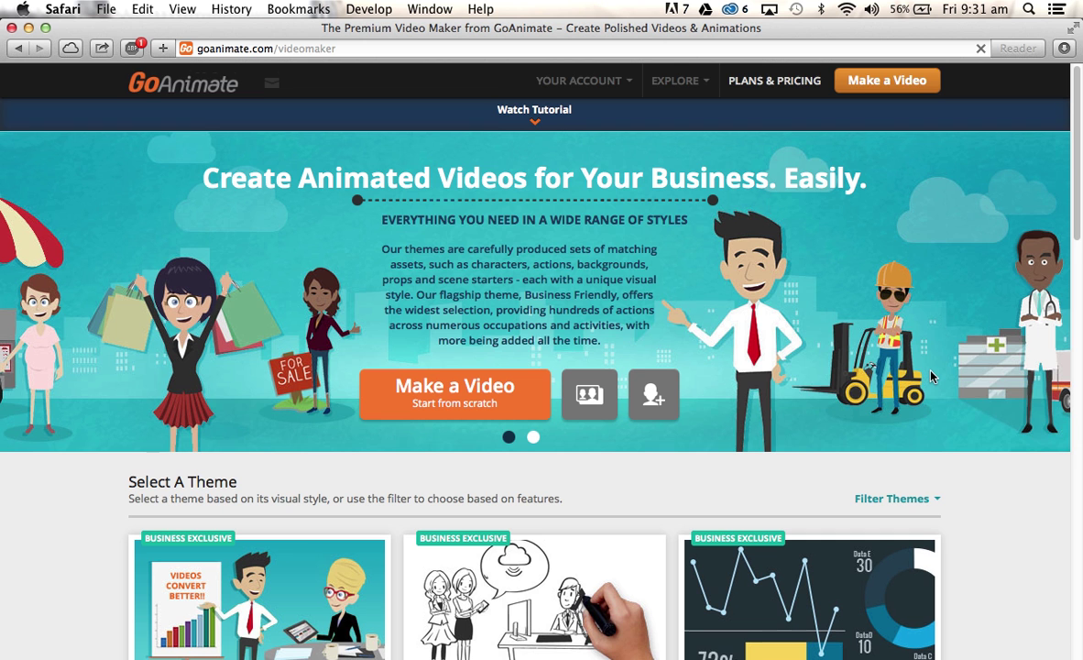
scroll(931, 375, down, 1)
scroll(931, 376, down, 5)
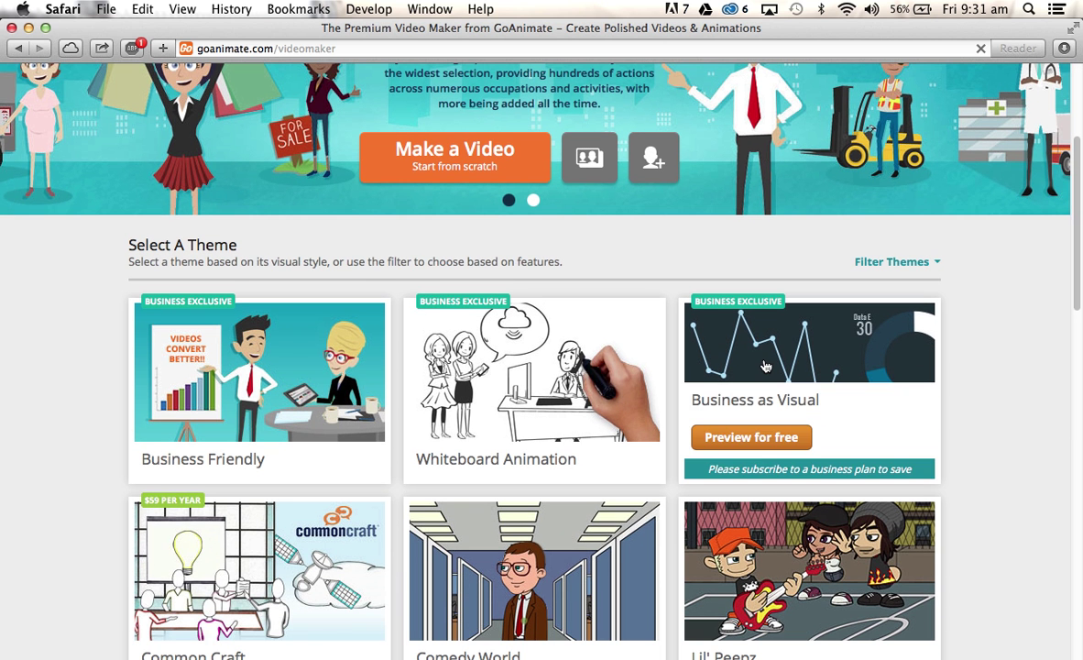
mouse_move(828, 381)
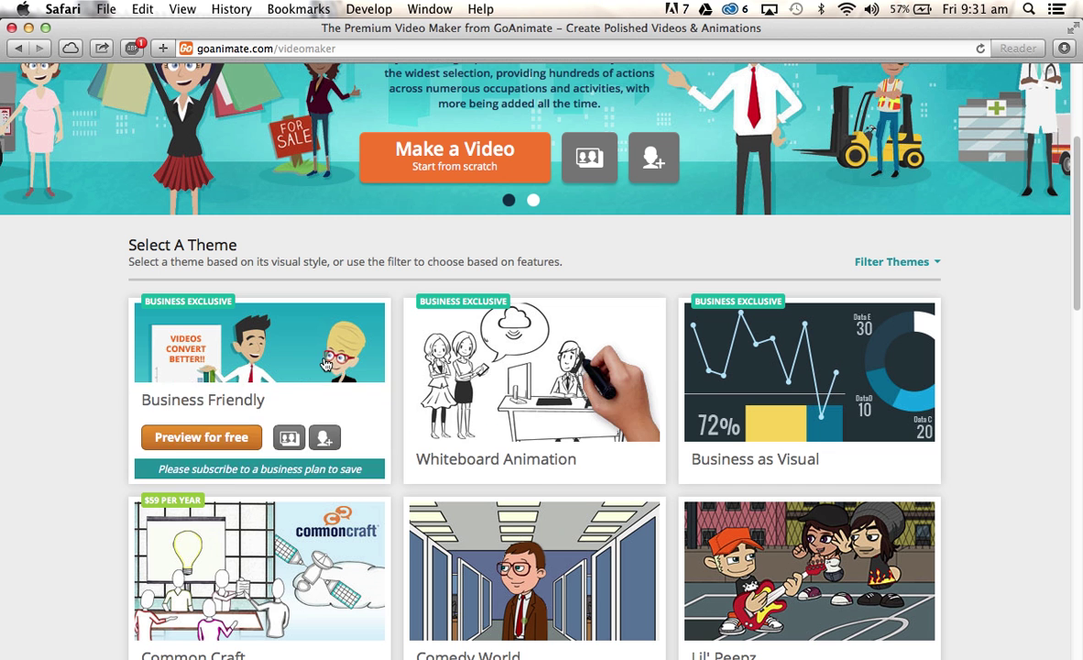
scroll(991, 359, down, 5)
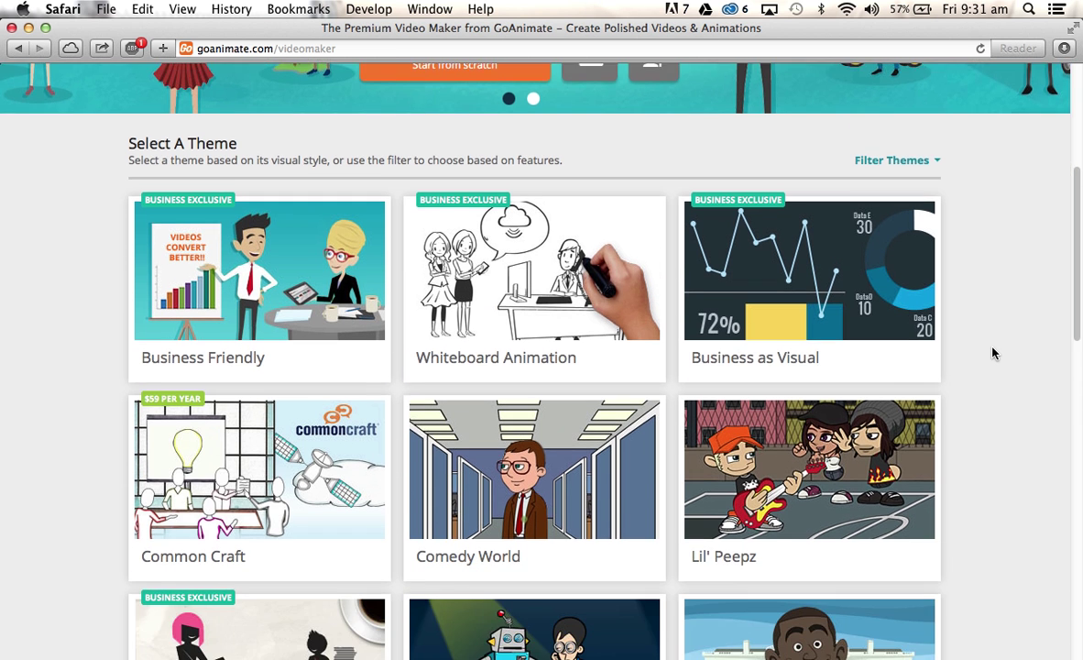
scroll(993, 353, down, 1)
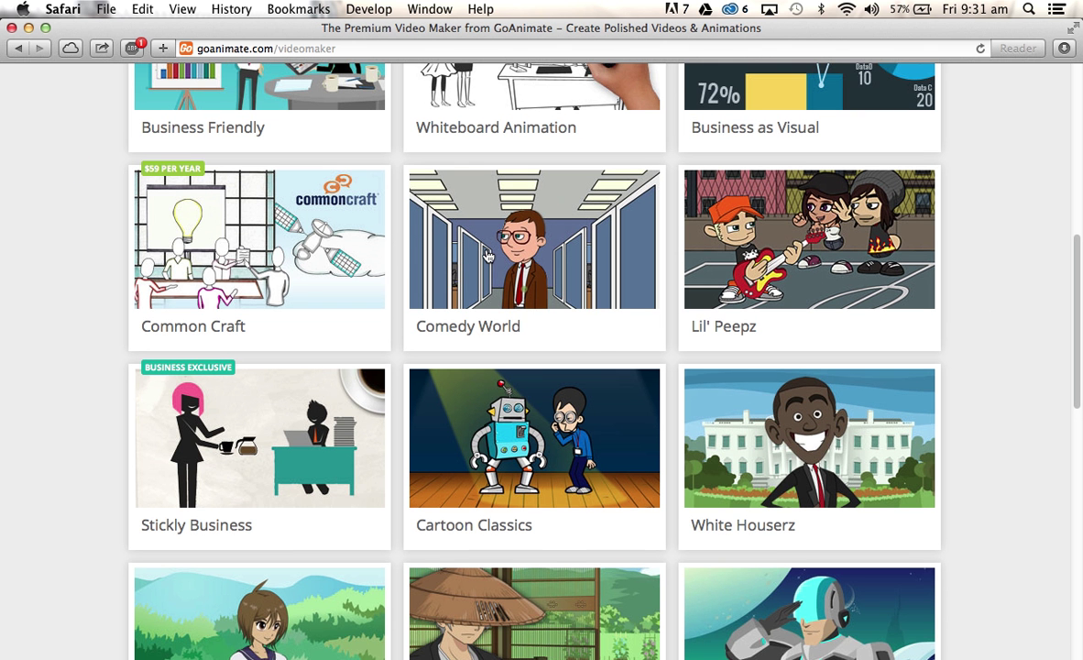
mouse_move(488, 255)
mouse_move(741, 264)
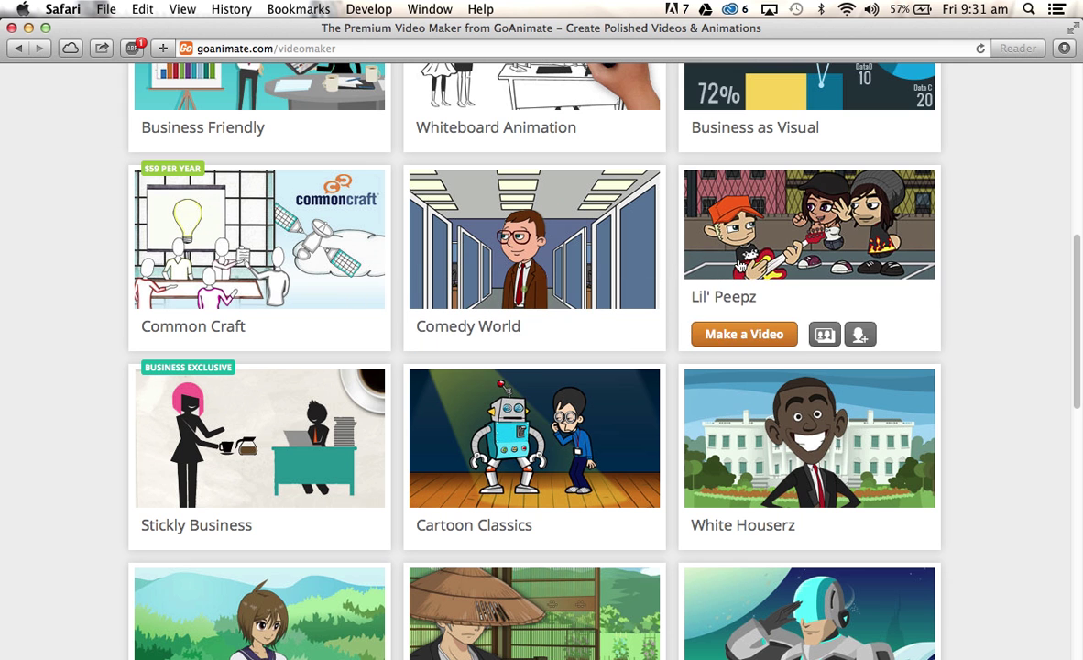
mouse_move(198, 259)
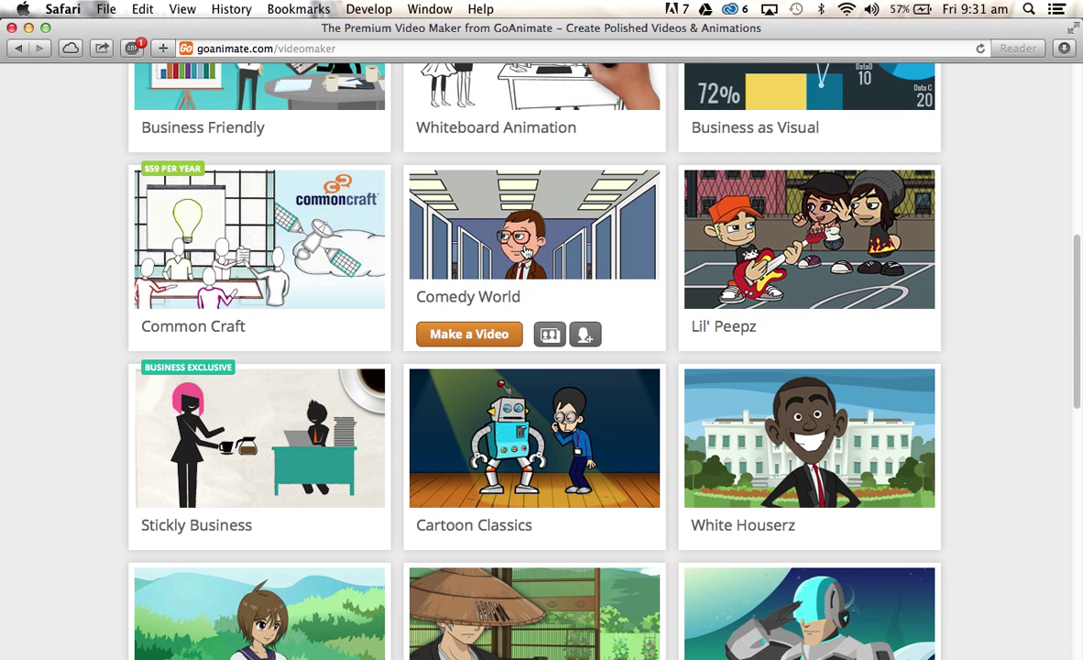
click(480, 334)
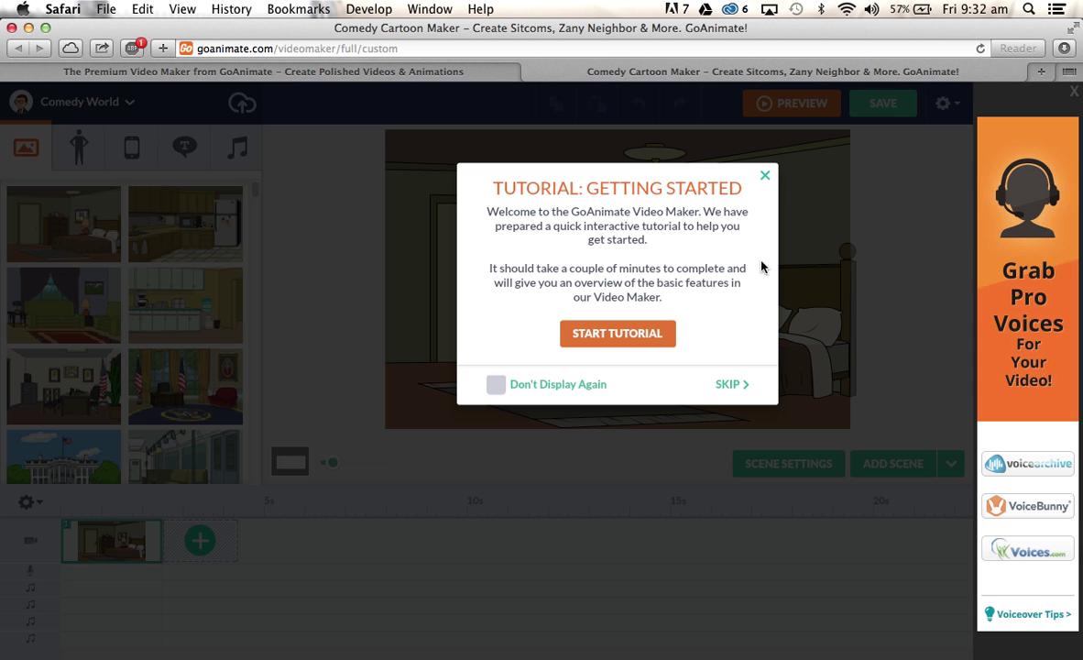
click(765, 179)
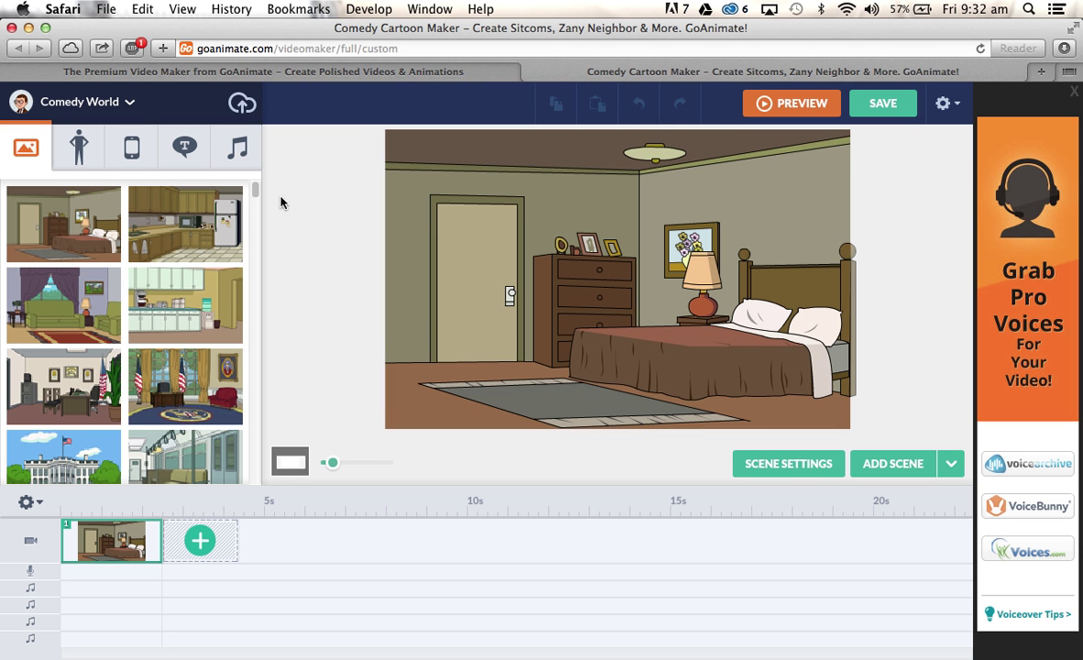
Replace the scene's bedroom background with the yellow house front yard and pine tree
scroll(258, 193, down, 3)
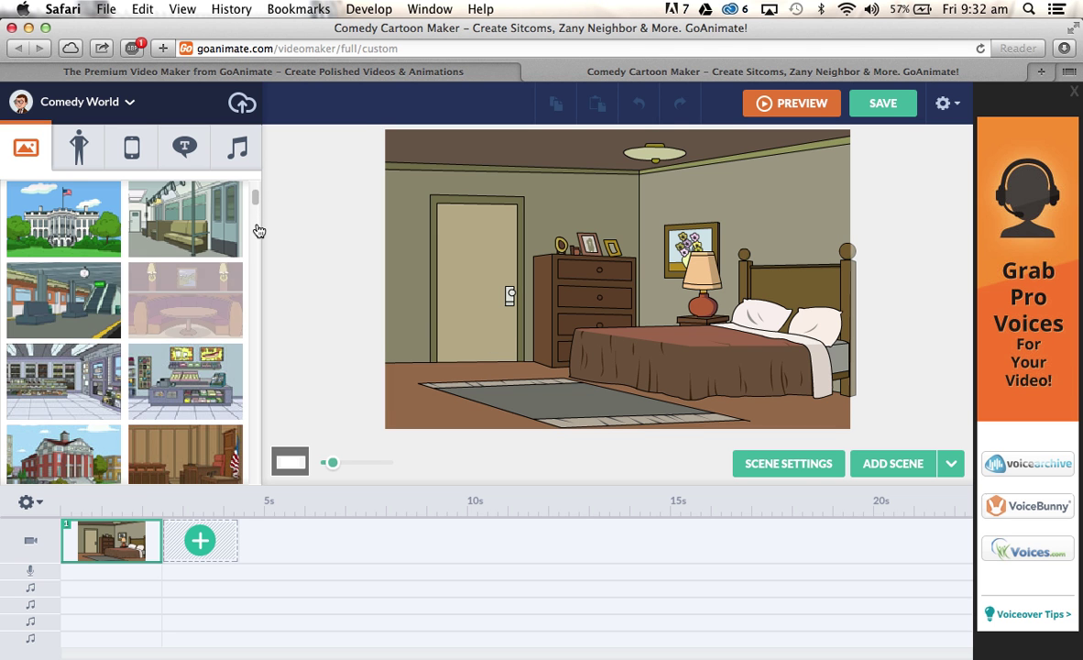
scroll(256, 243, down, 3)
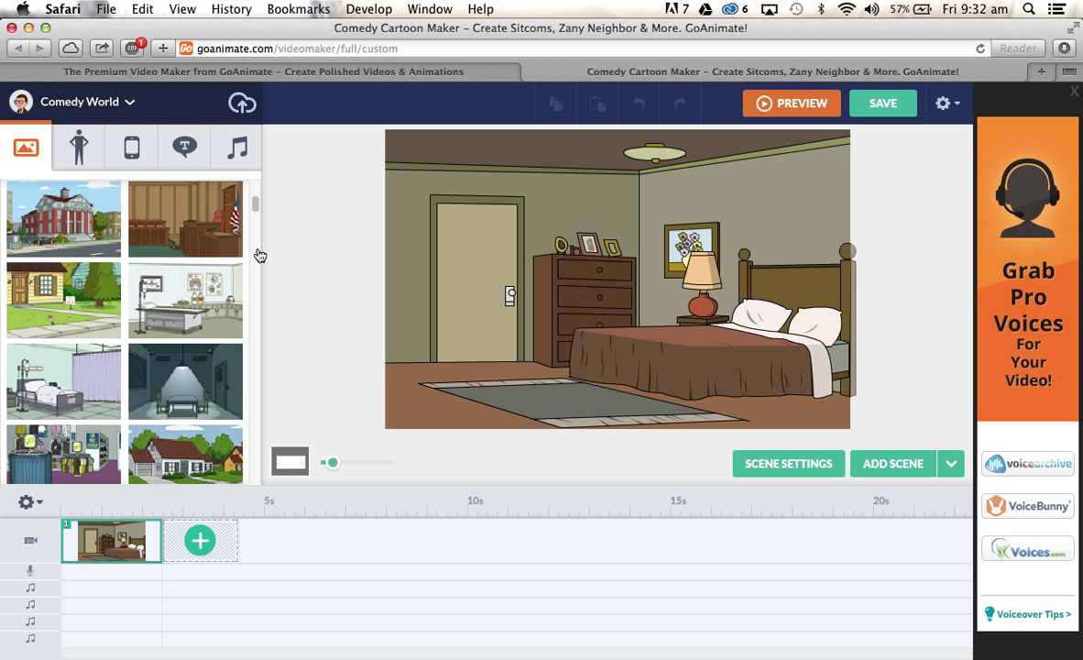
click(101, 304)
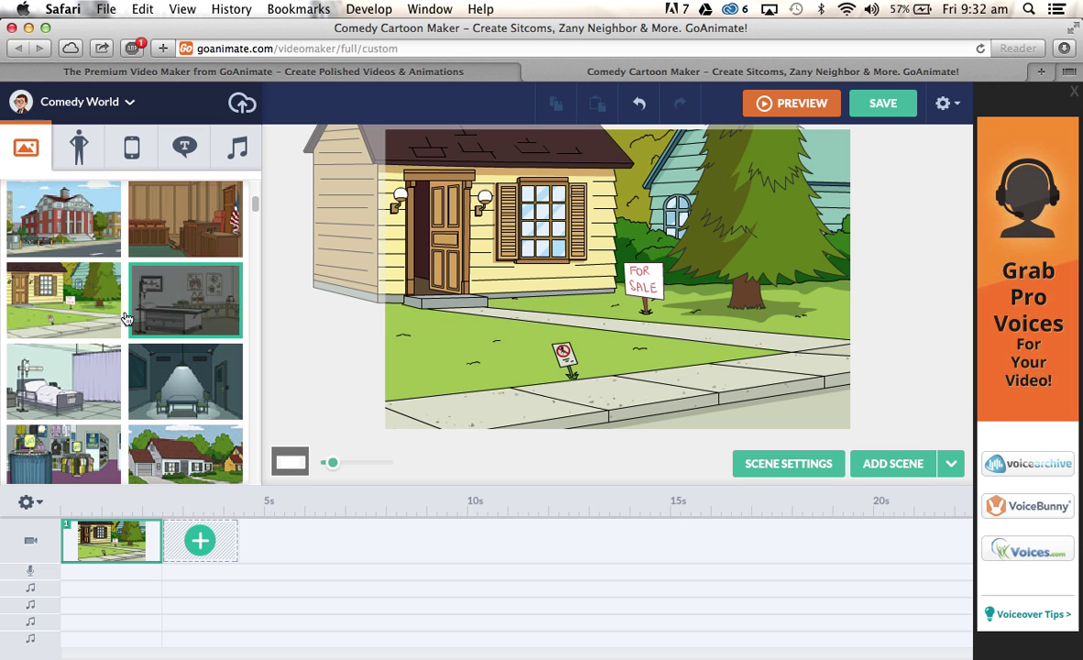
Add the man in the maroon hoodie to the scene, shrink him slightly and place him on the sidewalk beside the tree
click(76, 146)
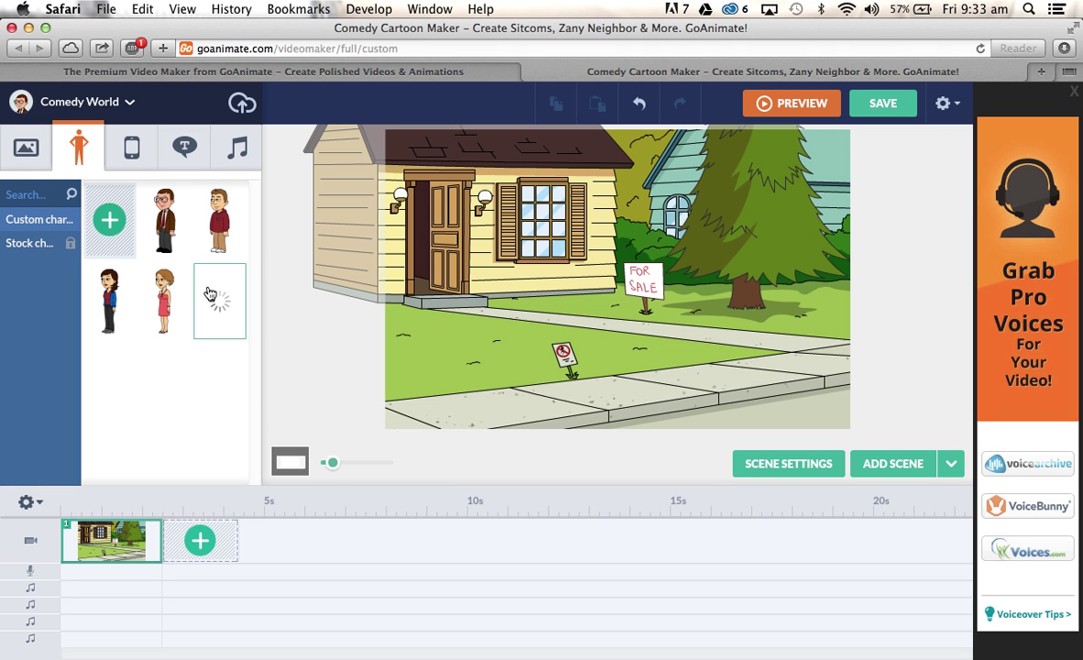
click(225, 218)
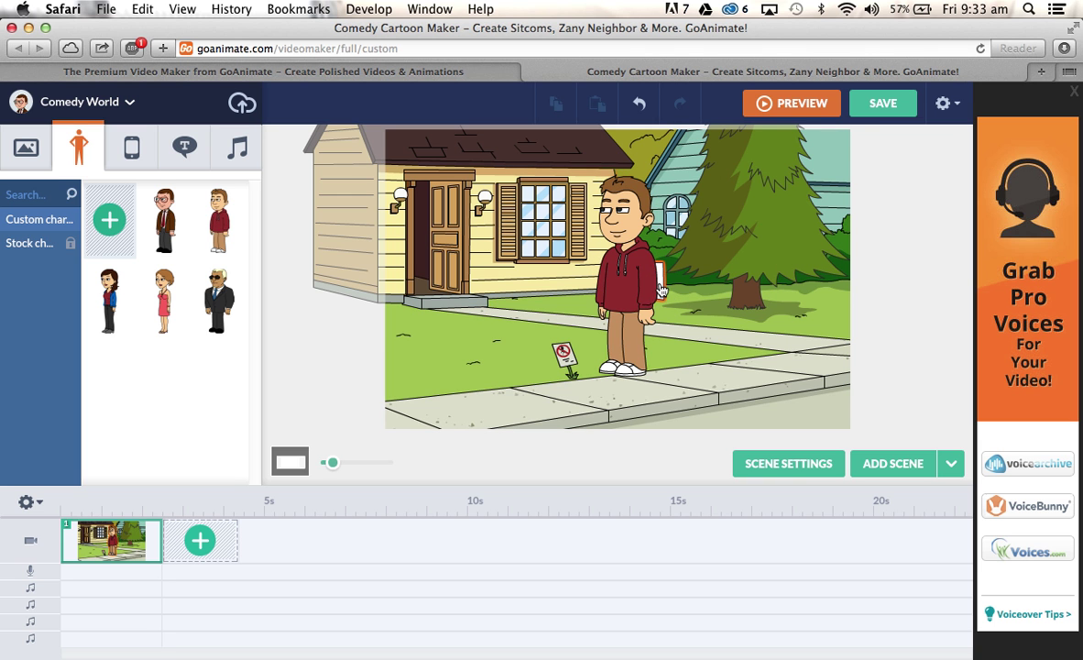
drag(627, 279, 717, 287)
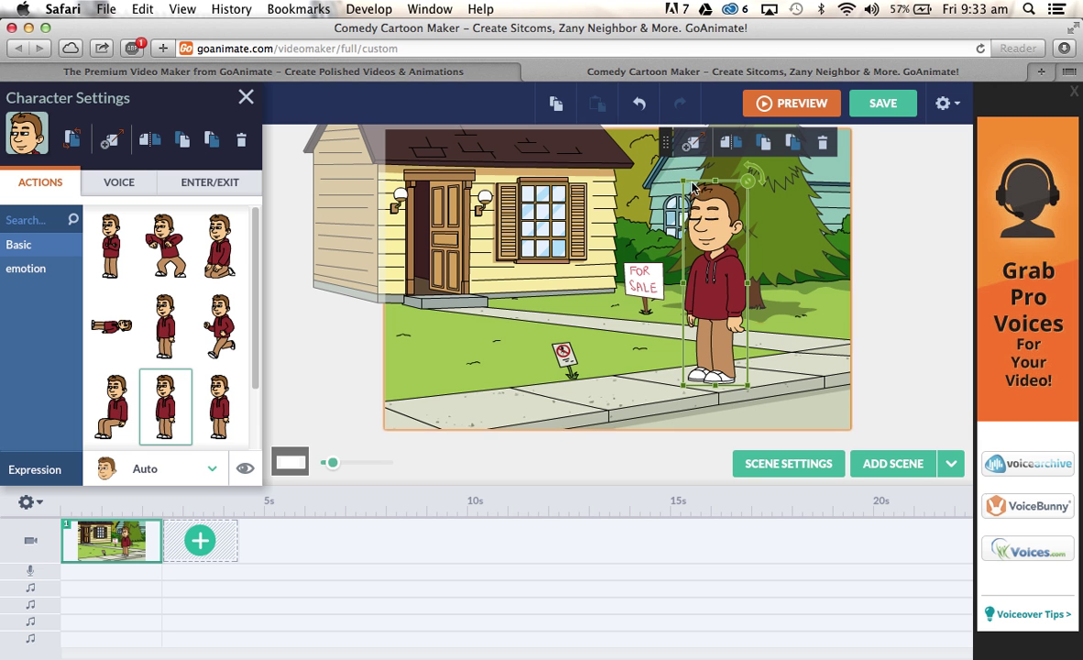
mouse_move(682, 187)
mouse_down()
mouse_move(691, 203)
mouse_move(646, 183)
mouse_move(650, 197)
mouse_move(697, 218)
mouse_move(575, 160)
mouse_move(647, 205)
mouse_move(646, 154)
mouse_move(660, 151)
mouse_move(690, 204)
mouse_up()
drag(691, 289, 715, 295)
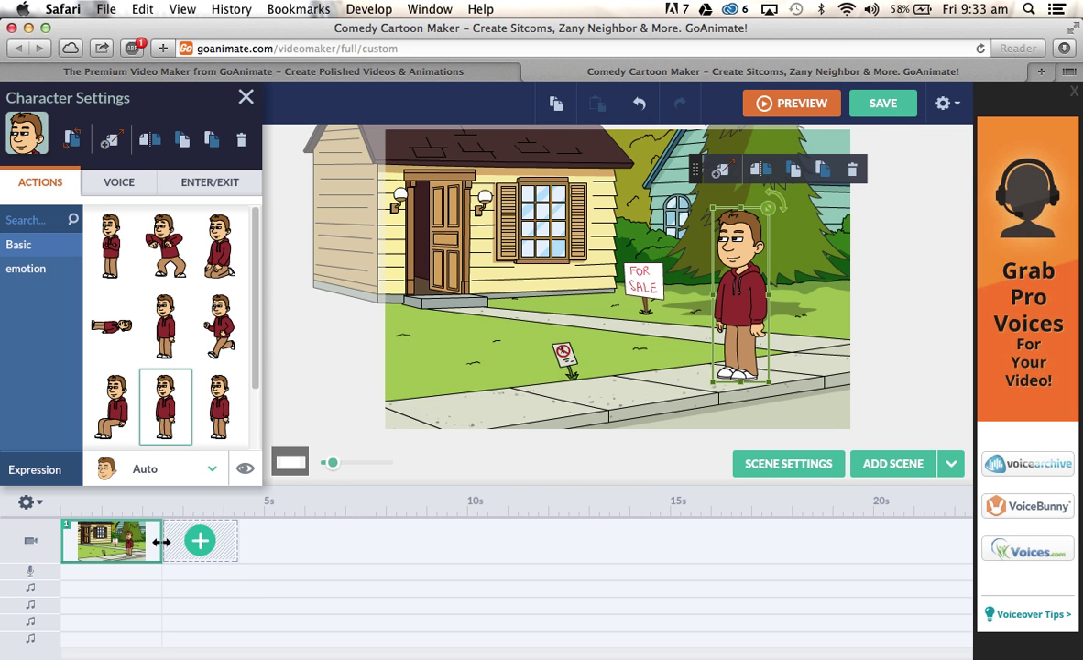
Extend the first scene's duration to 3.50 seconds
drag(160, 541, 200, 547)
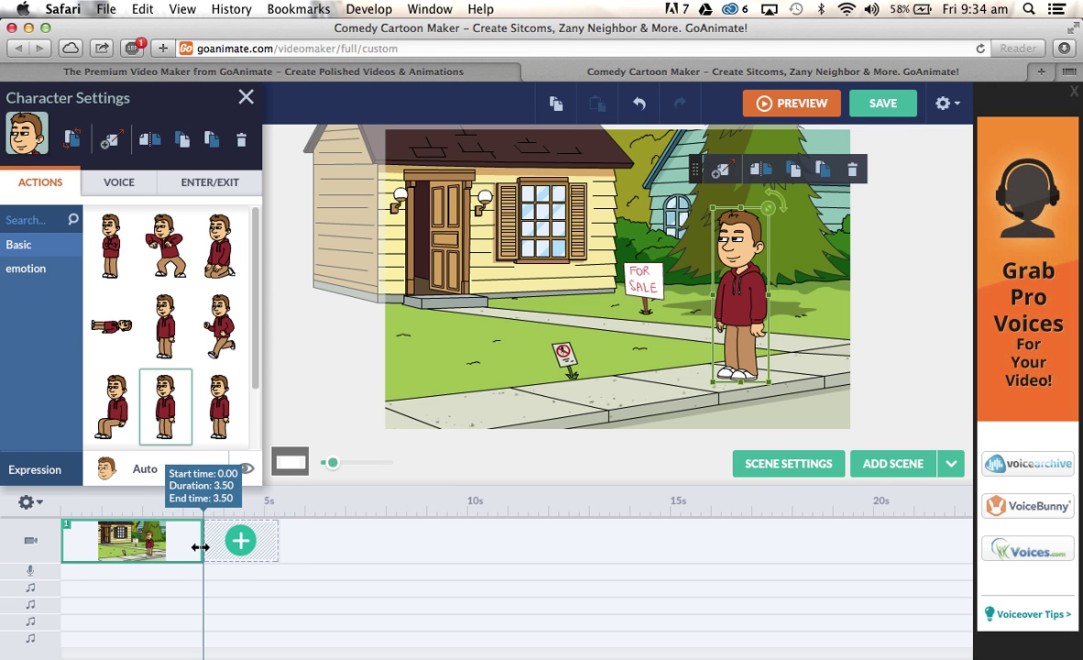
drag(200, 547, 200, 548)
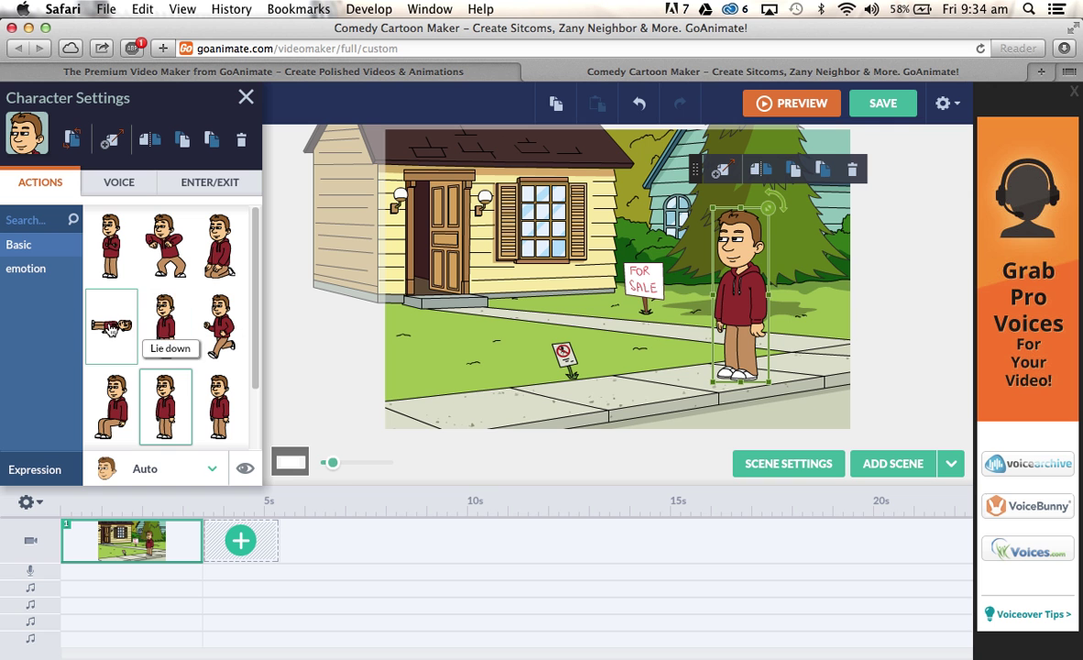
Give the character the bent-knees, raised-fists action and set his expression to Angry
click(168, 260)
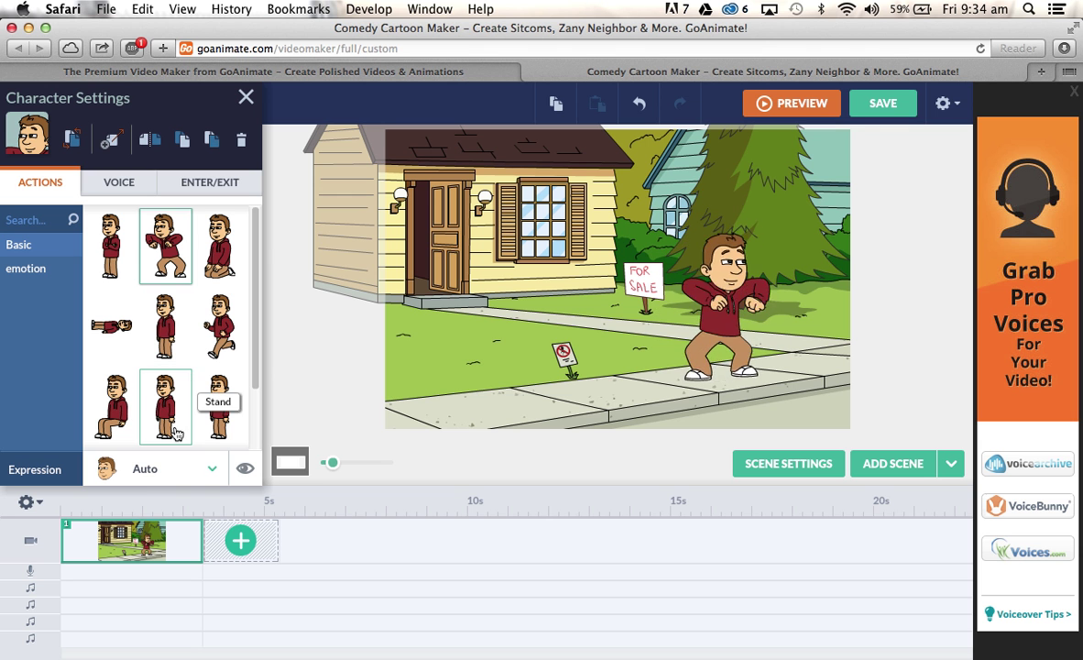
click(210, 471)
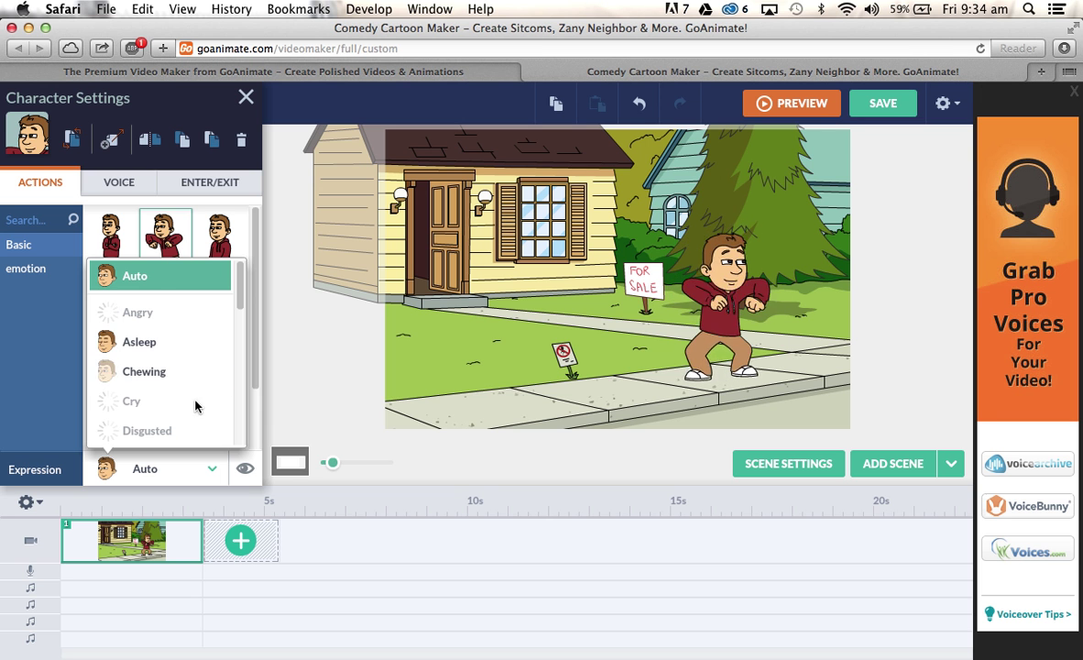
click(138, 313)
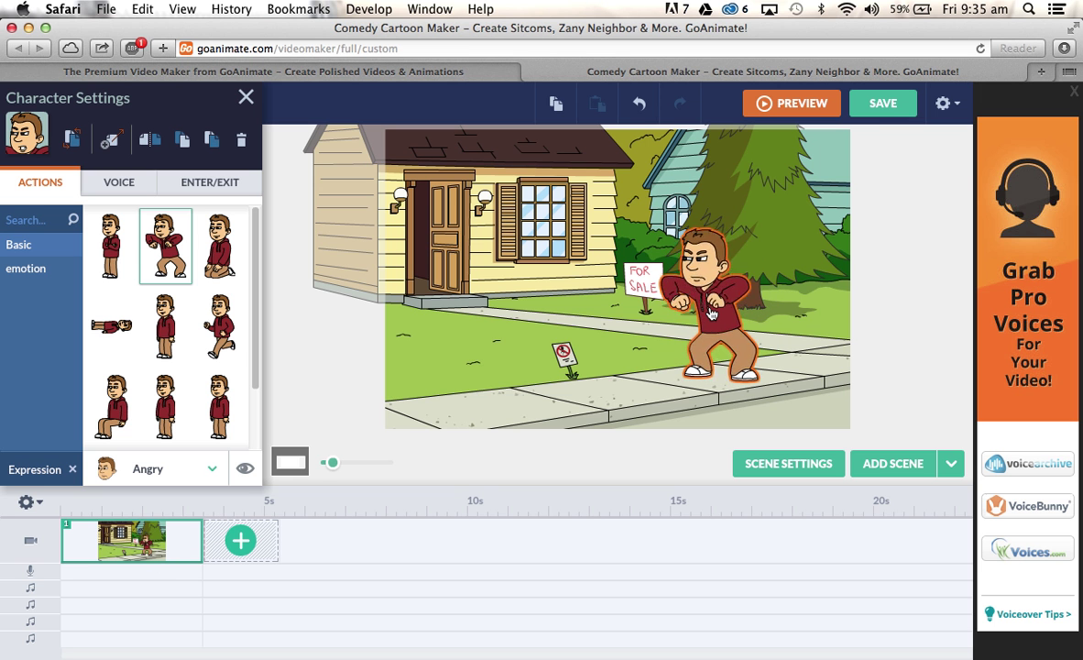
Add a second scene, give the character the running action and set his expression to Happy
click(241, 542)
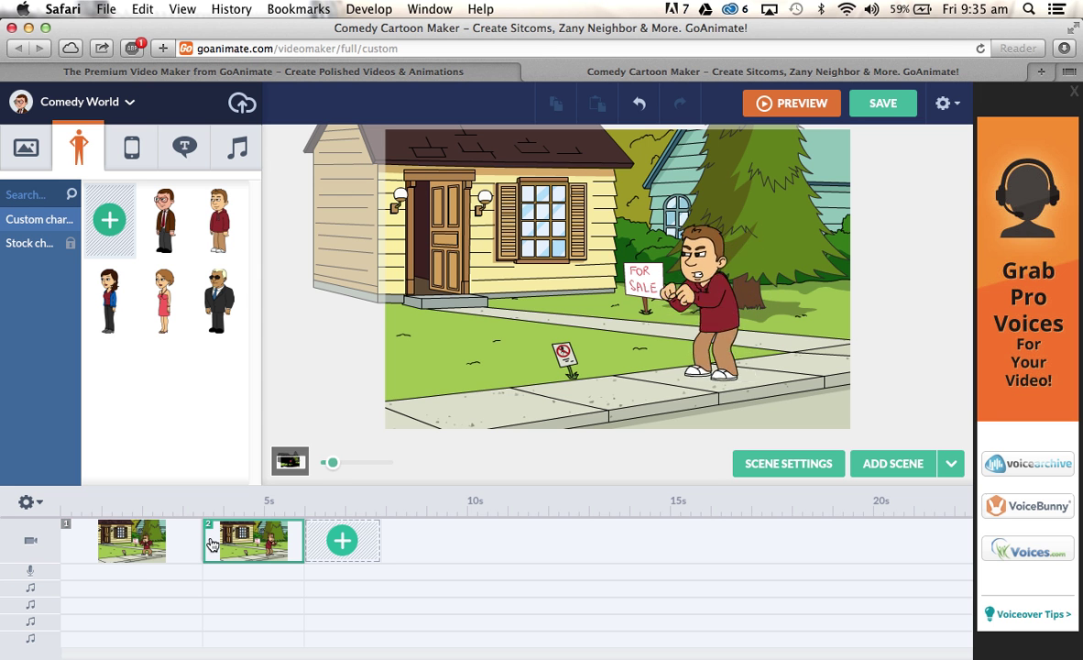
click(725, 284)
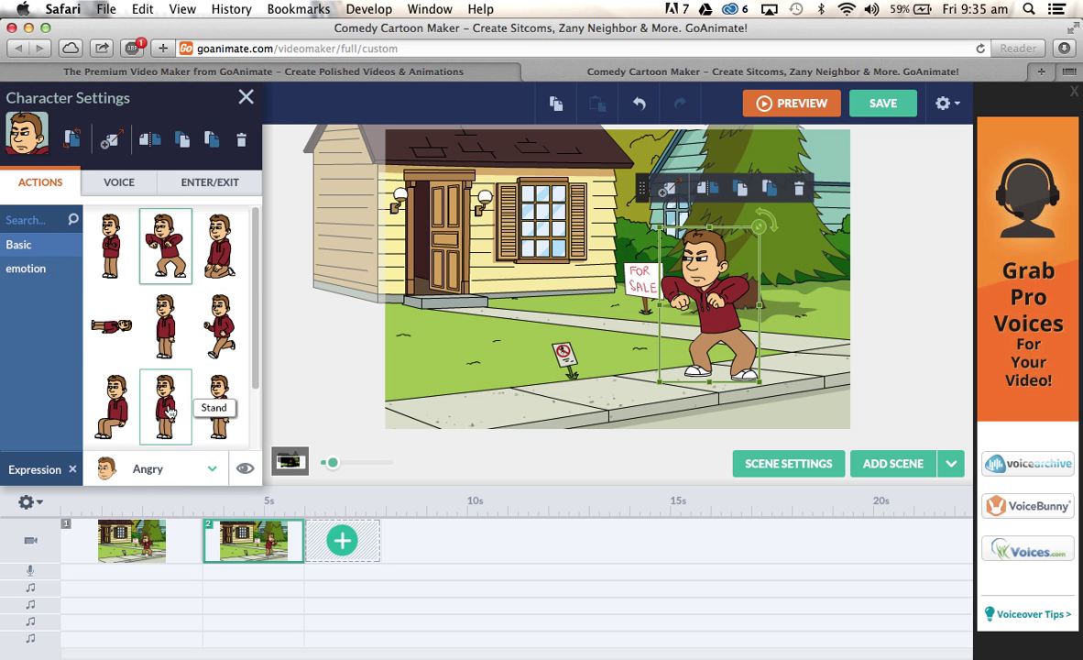
click(224, 330)
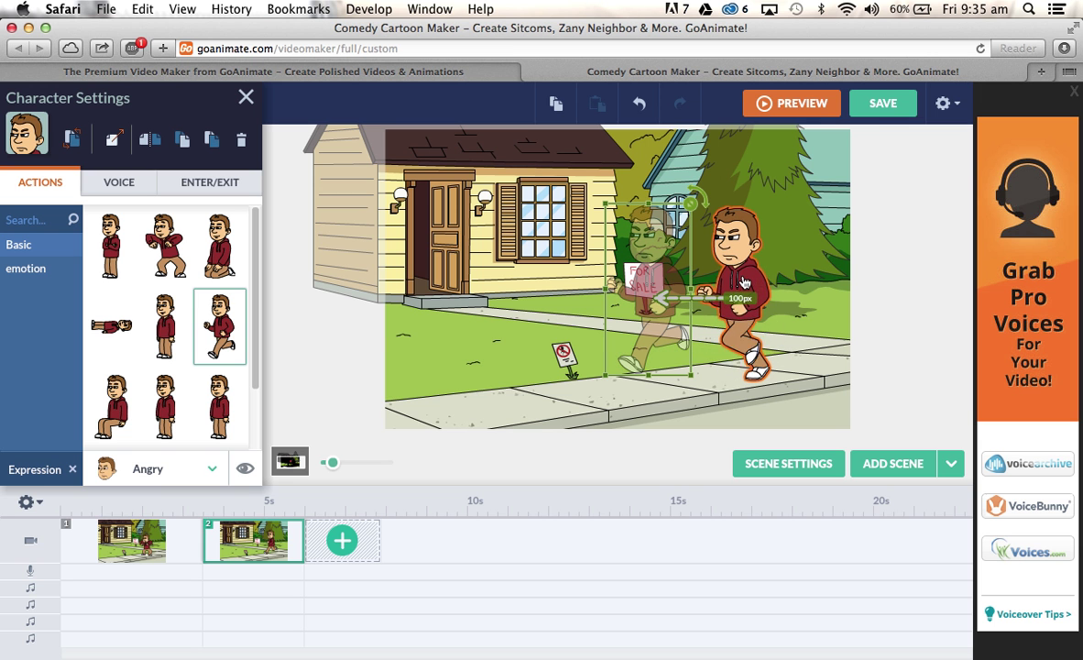
click(178, 469)
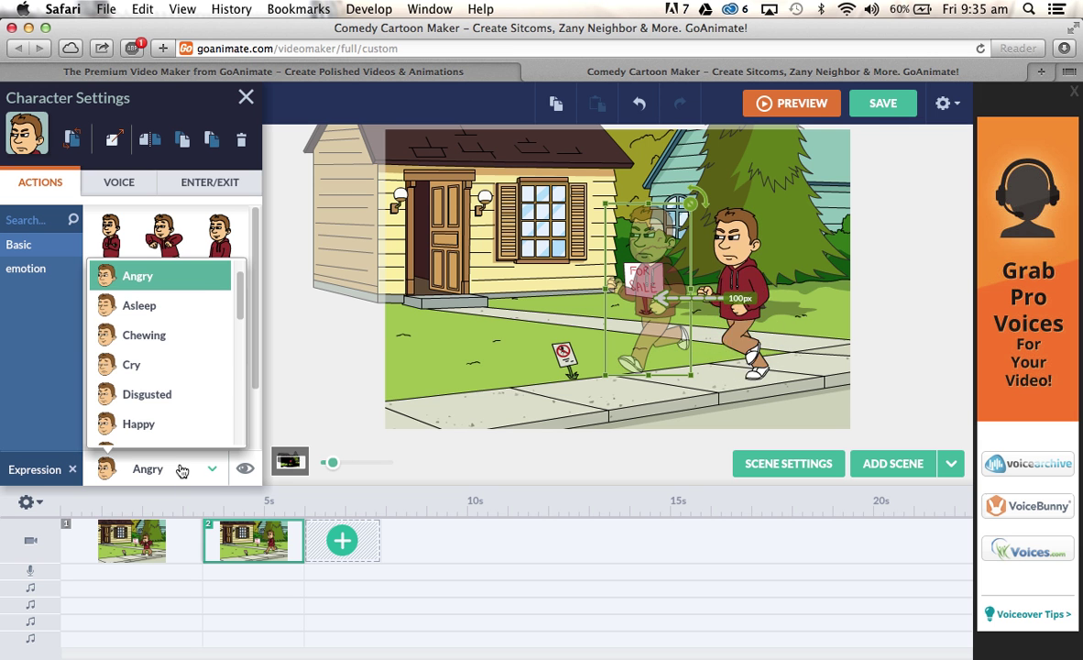
click(164, 423)
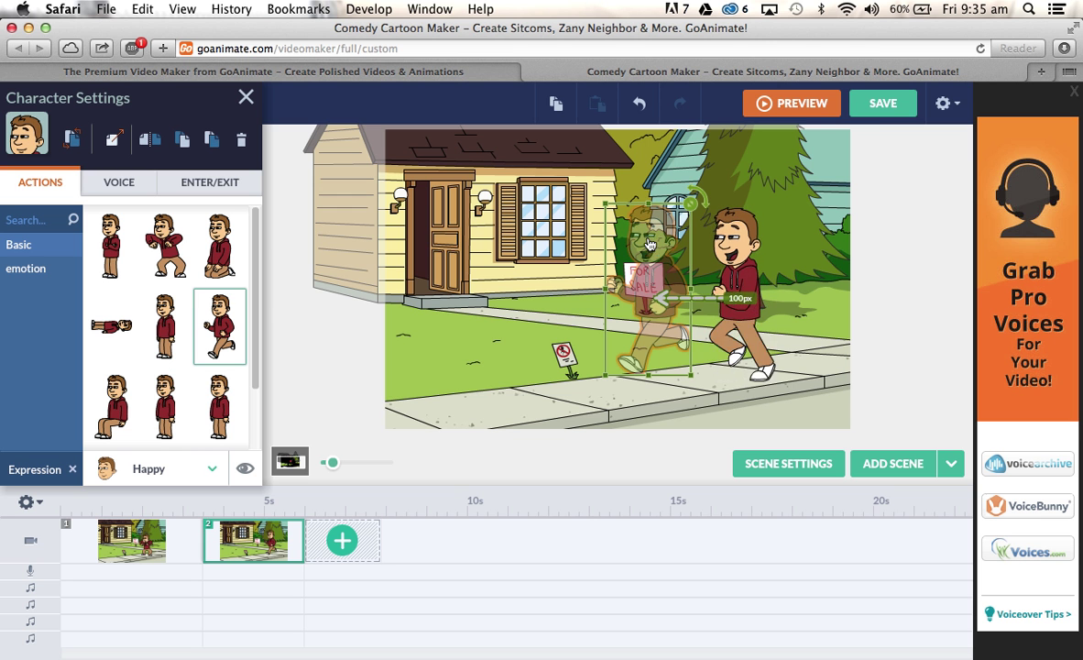
Lengthen the character's run path to about 494 px so it ends off-stage beside the house, and preview the video
drag(649, 256, 334, 313)
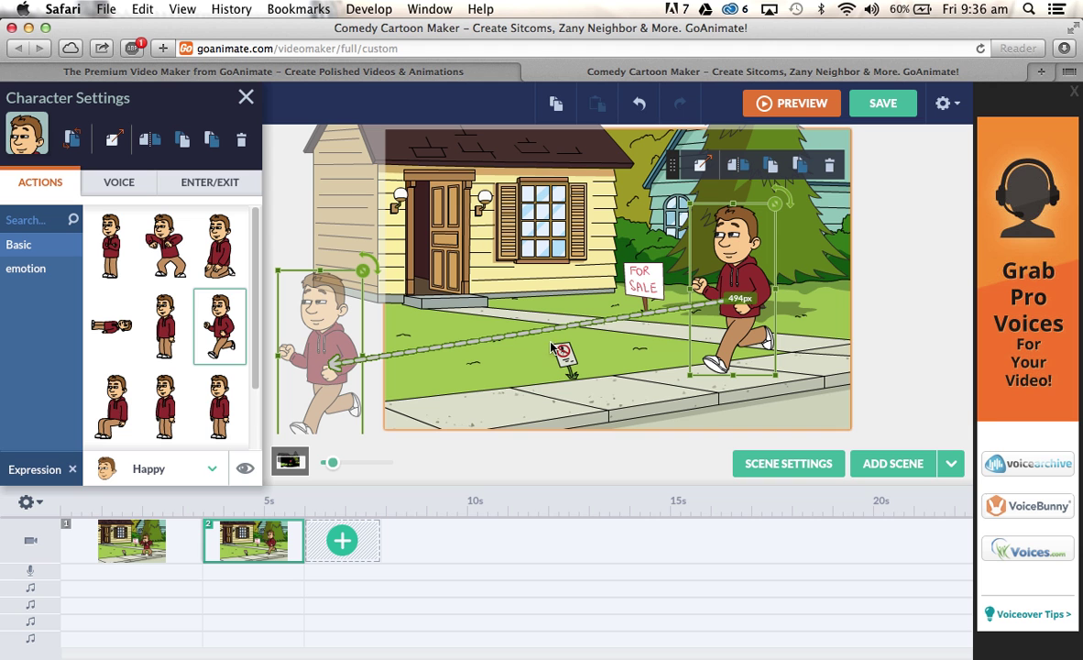
click(795, 105)
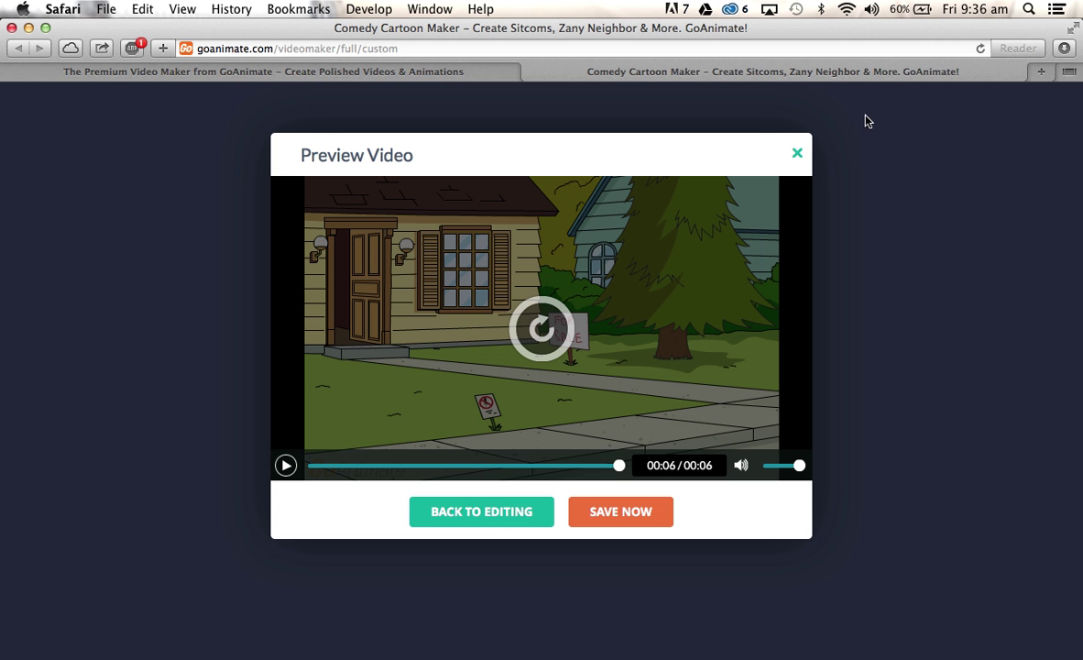
click(797, 155)
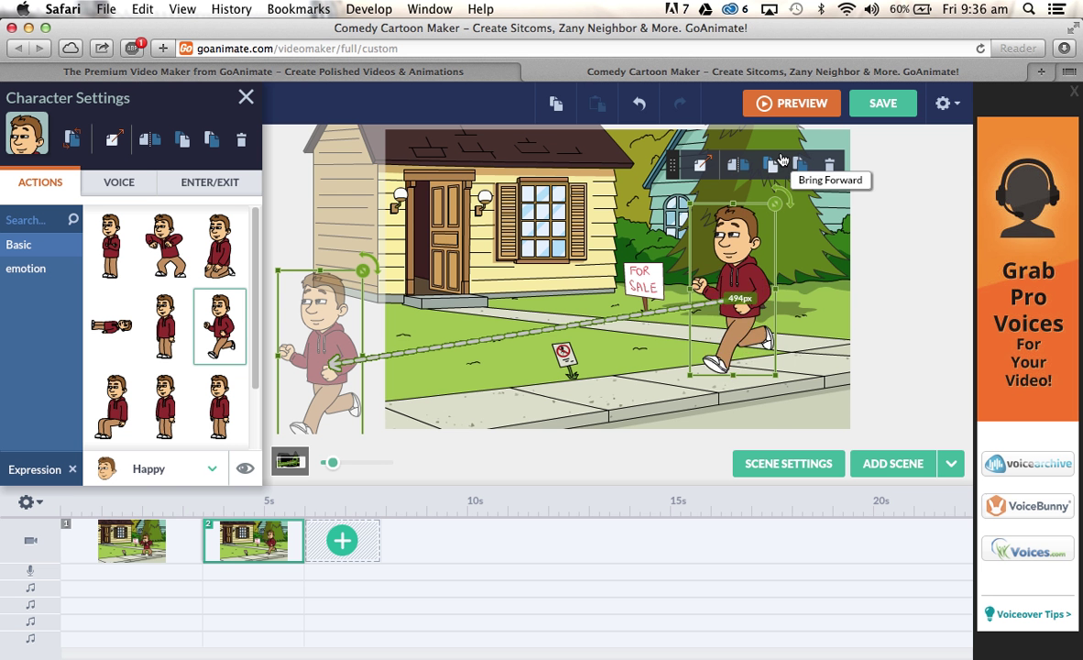
Add a third scene in which the character, facing right, runs about 457 px from off-stage back to the sidewalk by the tree
click(343, 540)
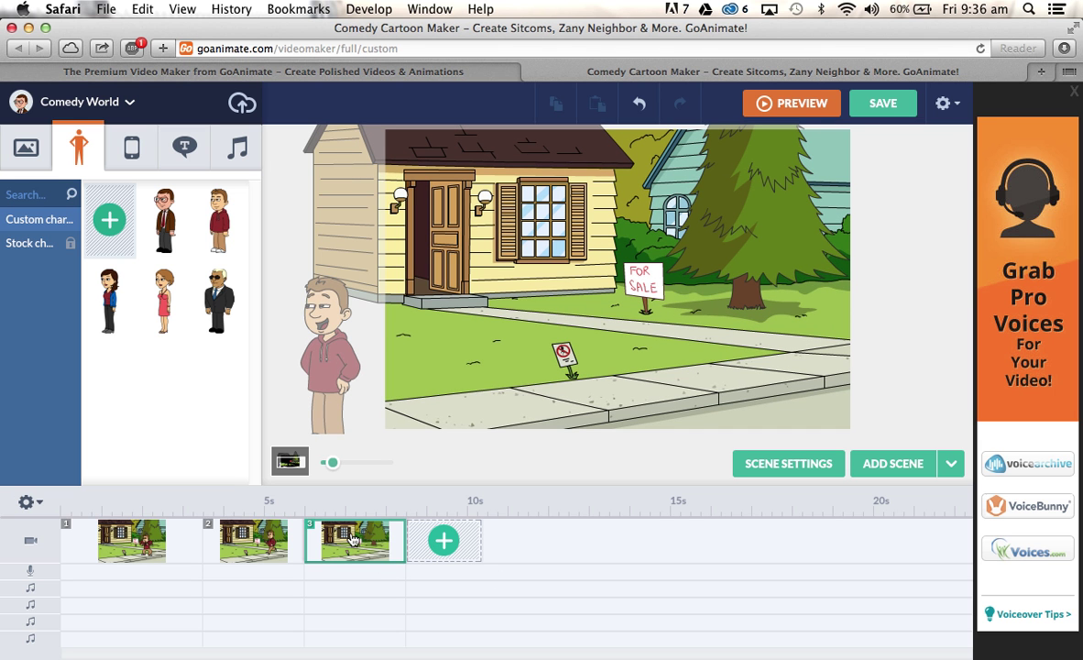
click(330, 362)
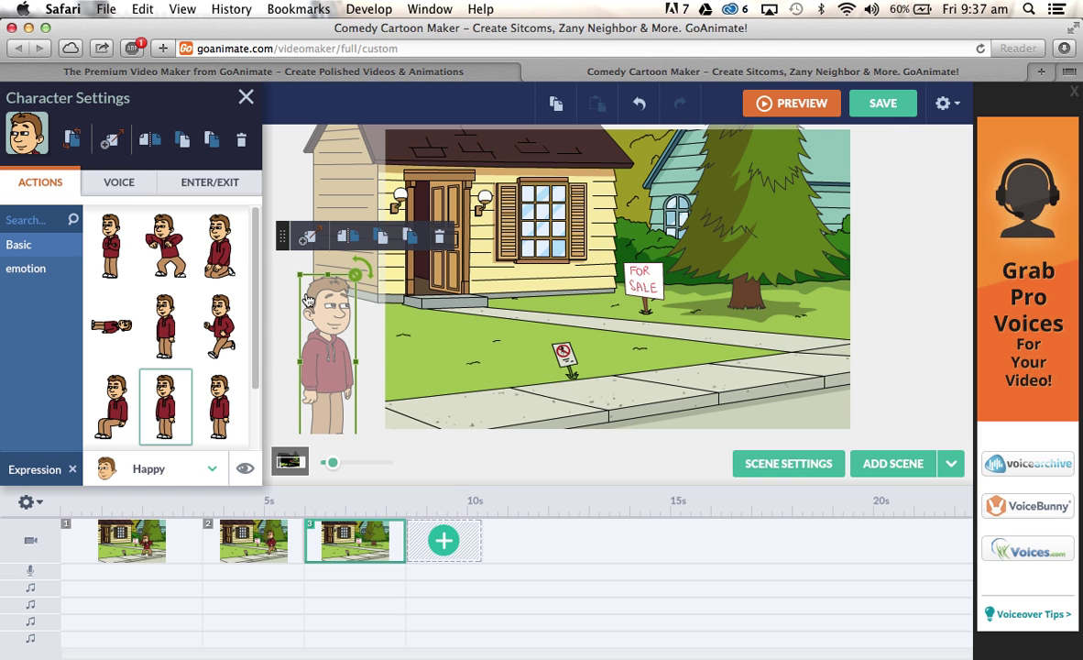
click(226, 328)
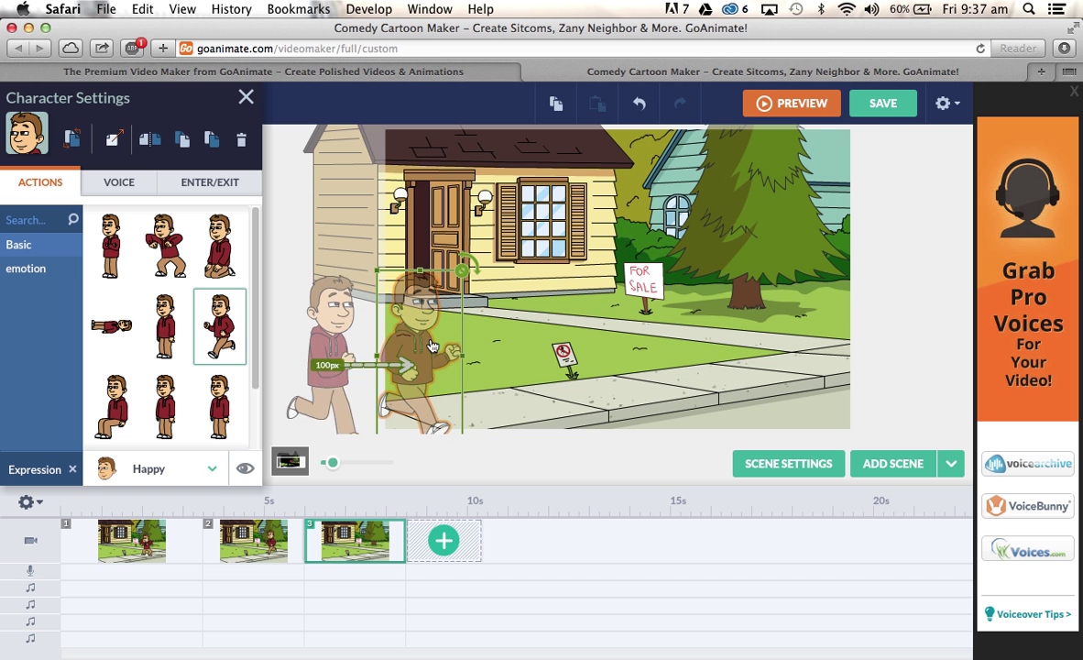
drag(426, 348, 702, 293)
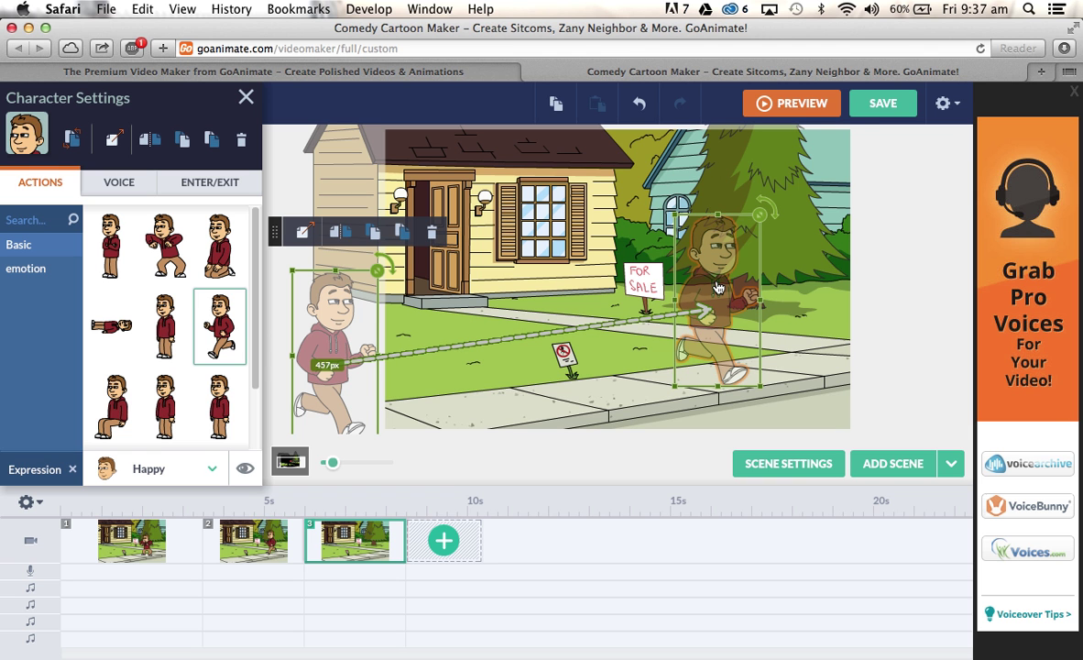
Send the running character backward behind the tree in the third scene and preview the video
click(402, 235)
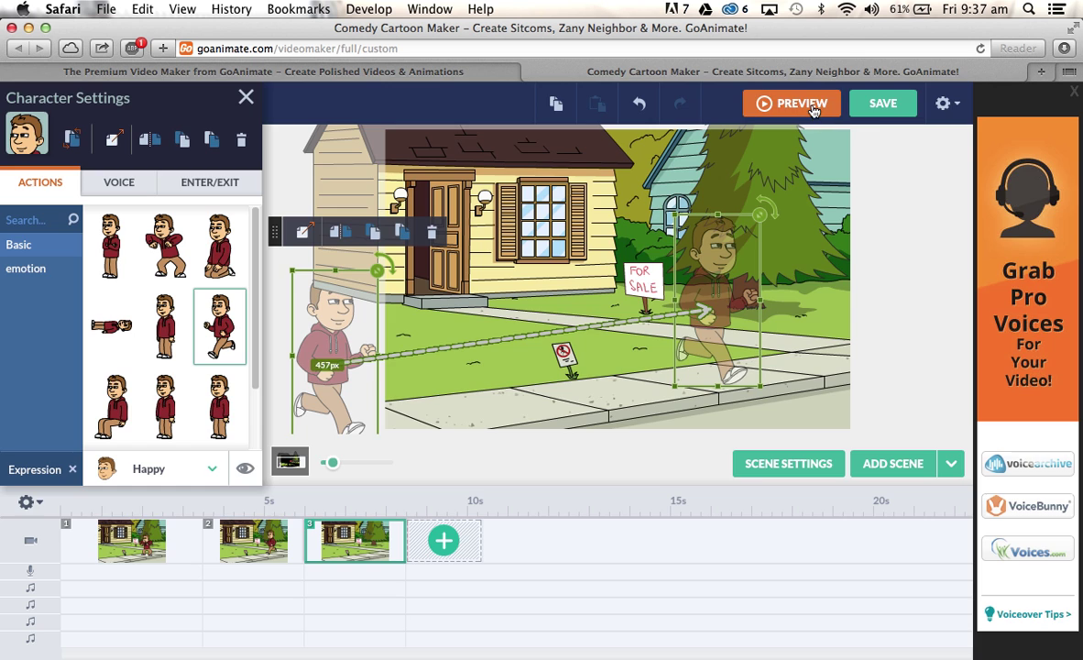
click(753, 105)
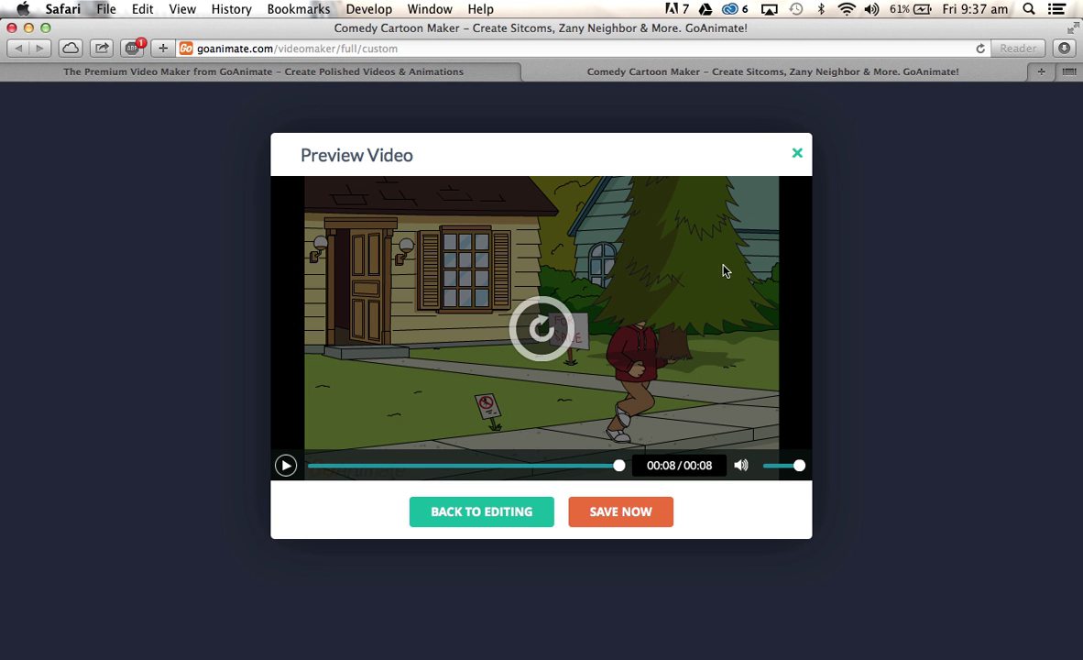
Close the video preview and add a fourth scene continuing from the third
click(797, 155)
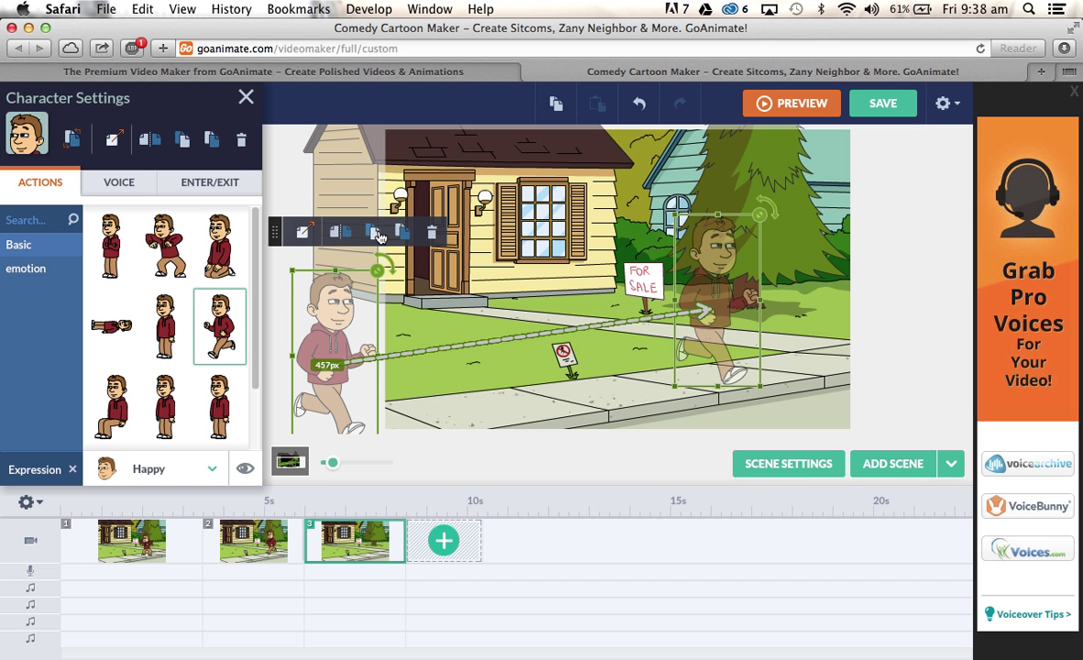
click(442, 541)
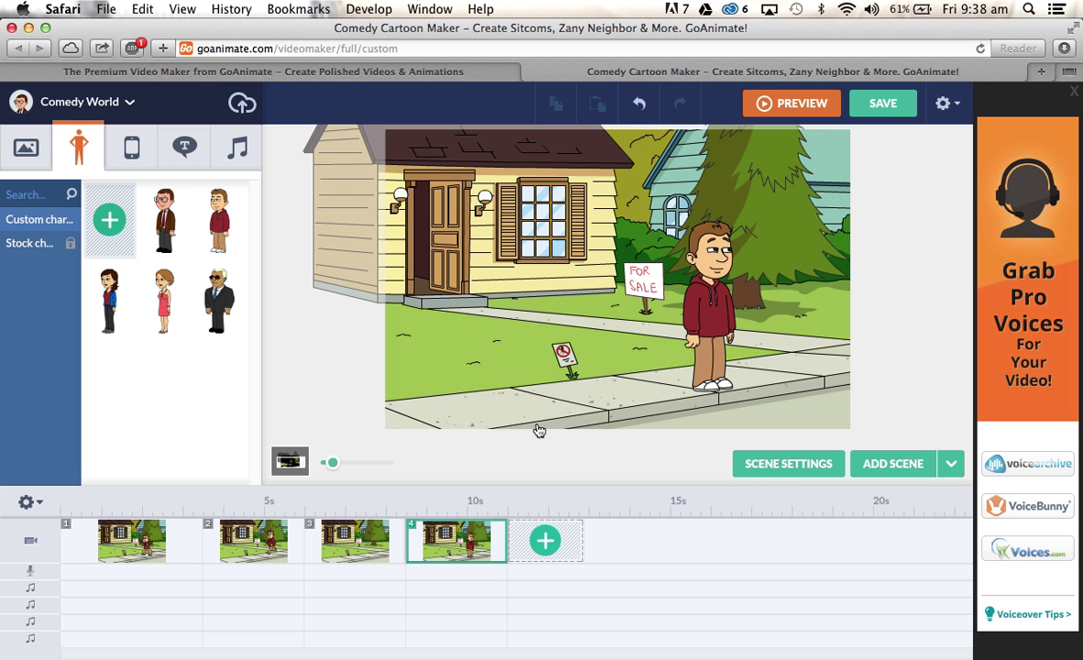
Examine the options available for each of the four scenes on the timeline, including the preset durations
click(341, 545)
right_click(339, 546)
shift+click(267, 555)
click(258, 555)
click(354, 553)
click(257, 553)
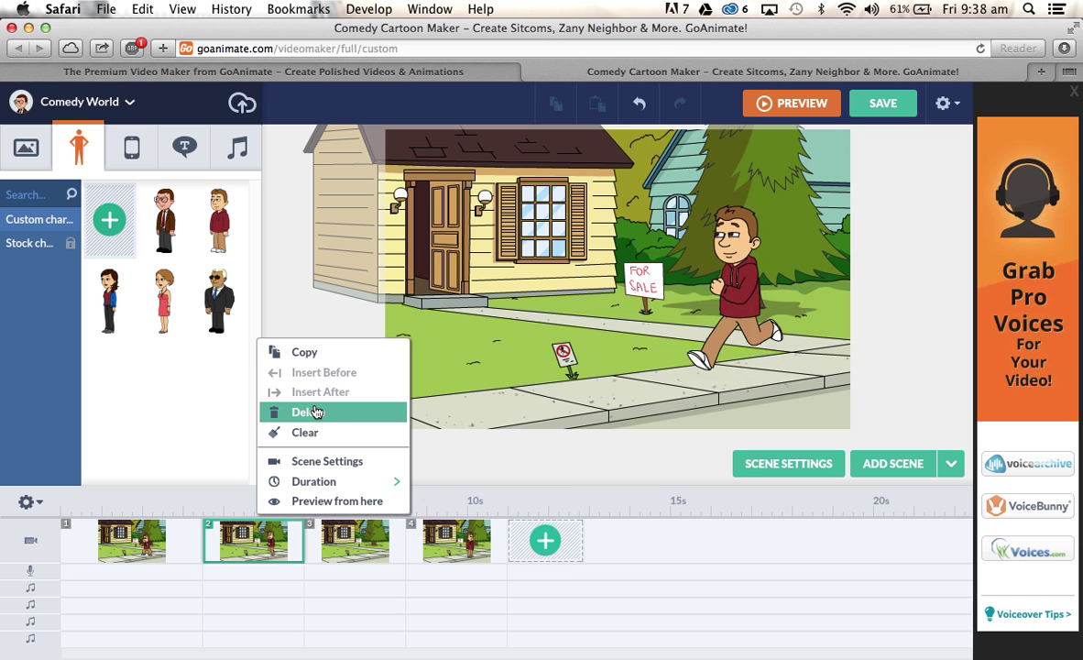
mouse_move(307, 483)
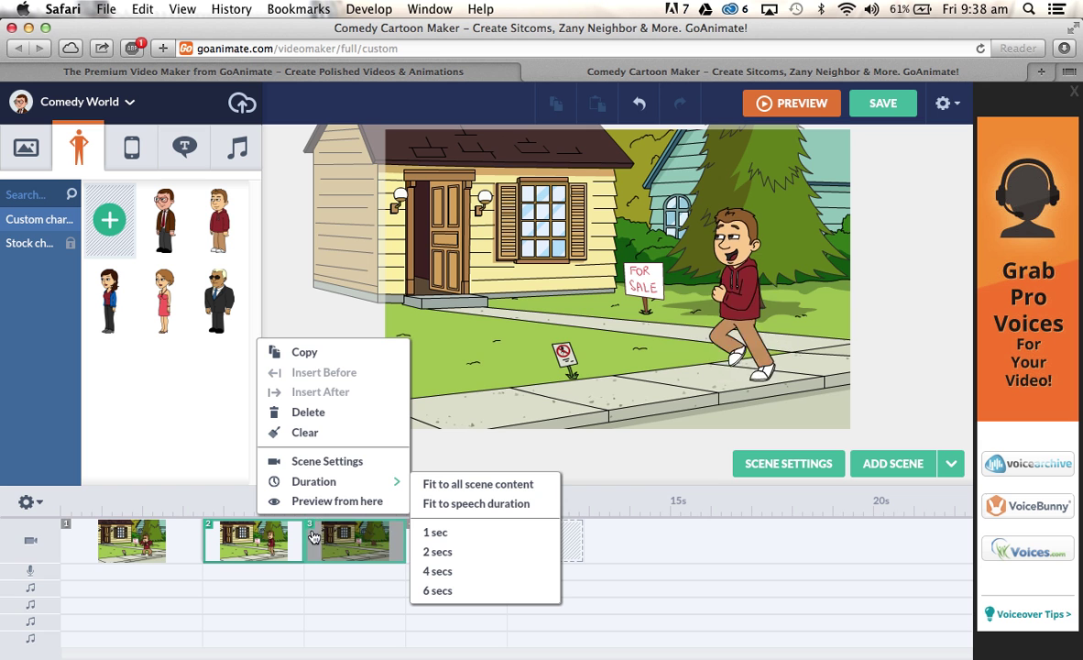
right_click(357, 544)
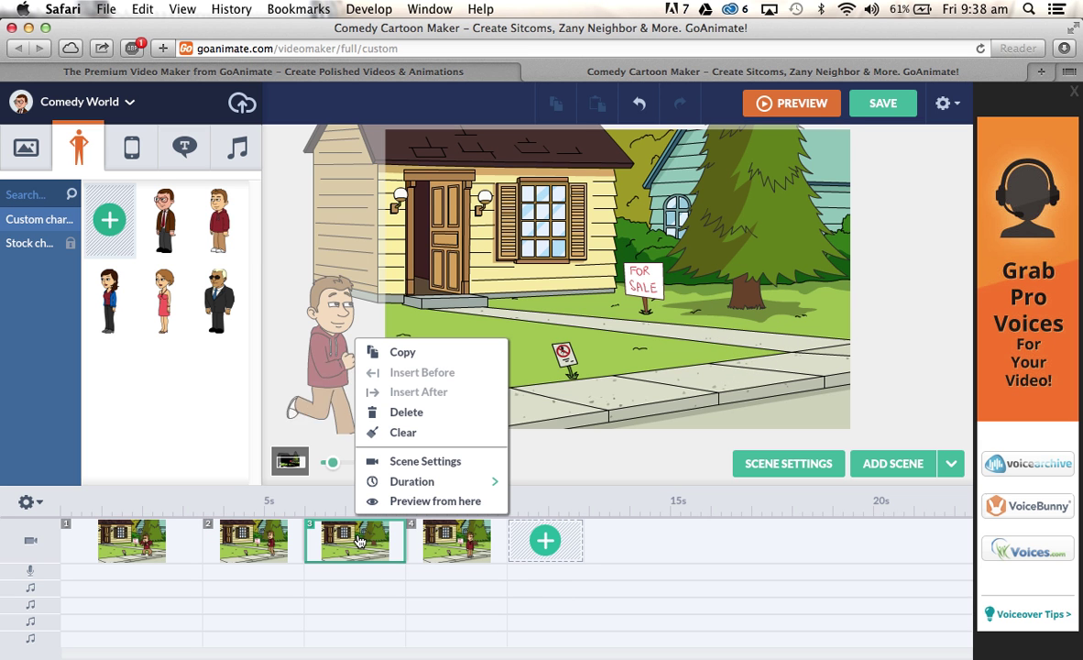
drag(361, 543, 338, 548)
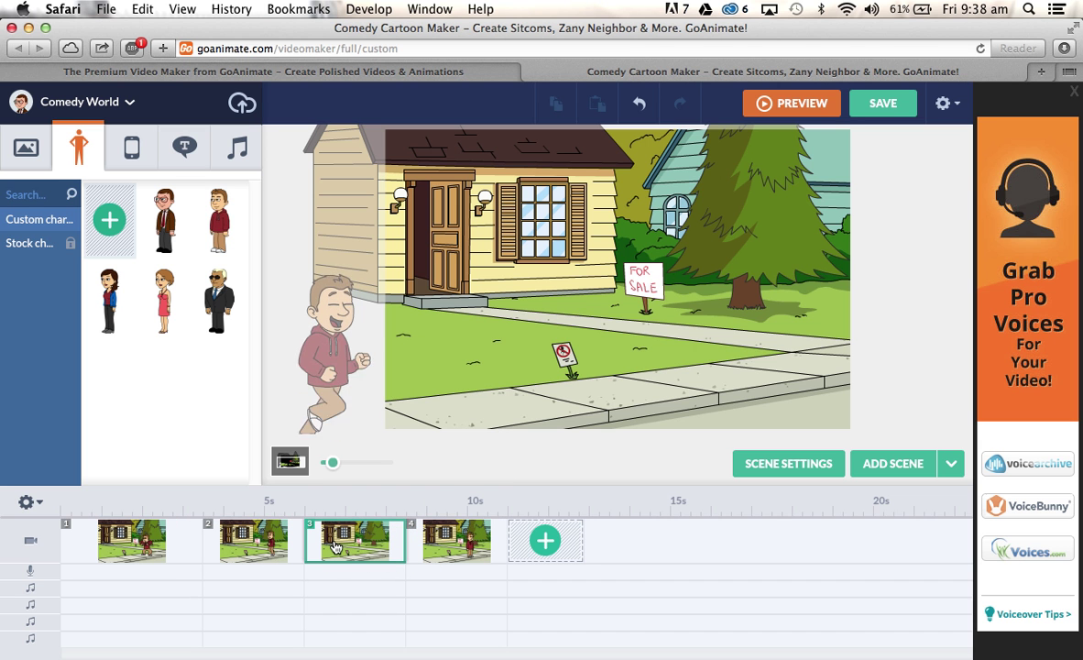
right_click(139, 544)
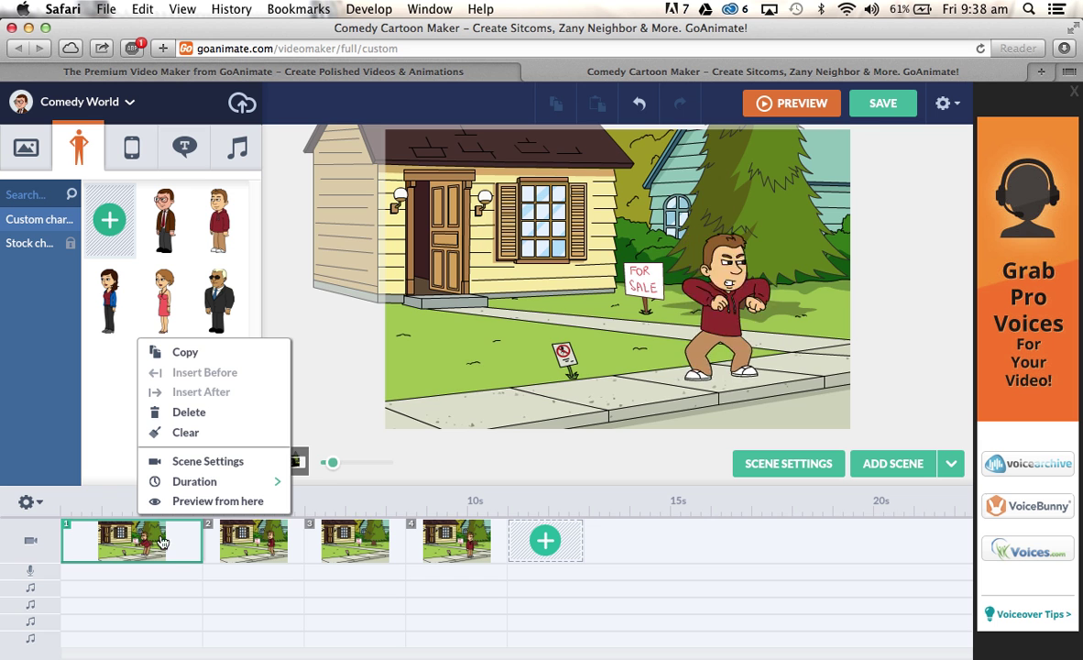
right_click(238, 547)
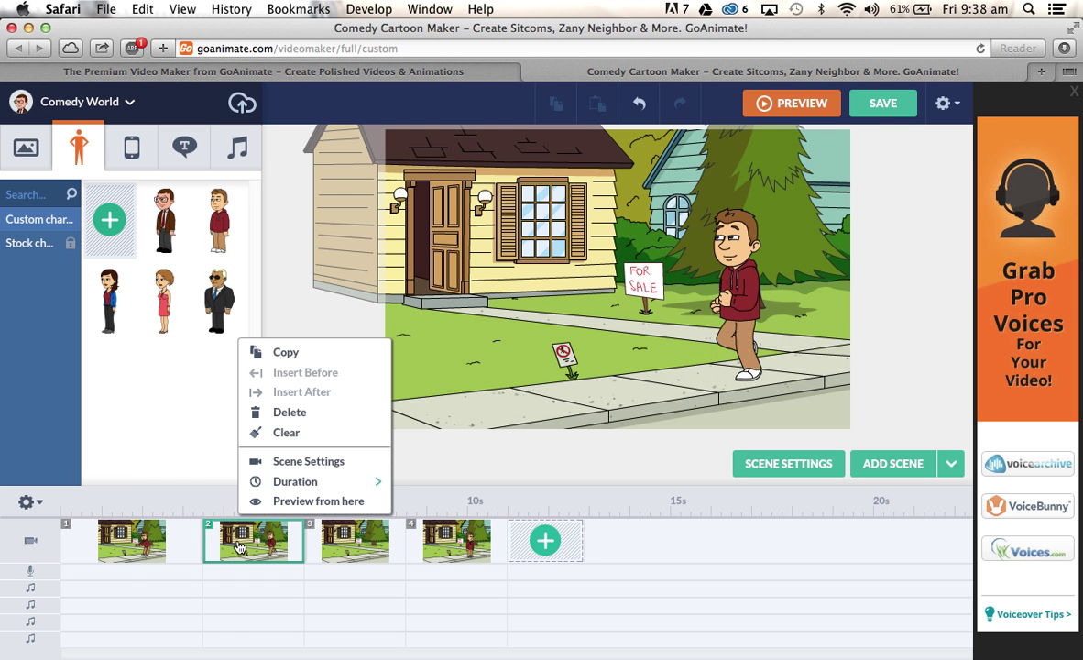
right_click(341, 539)
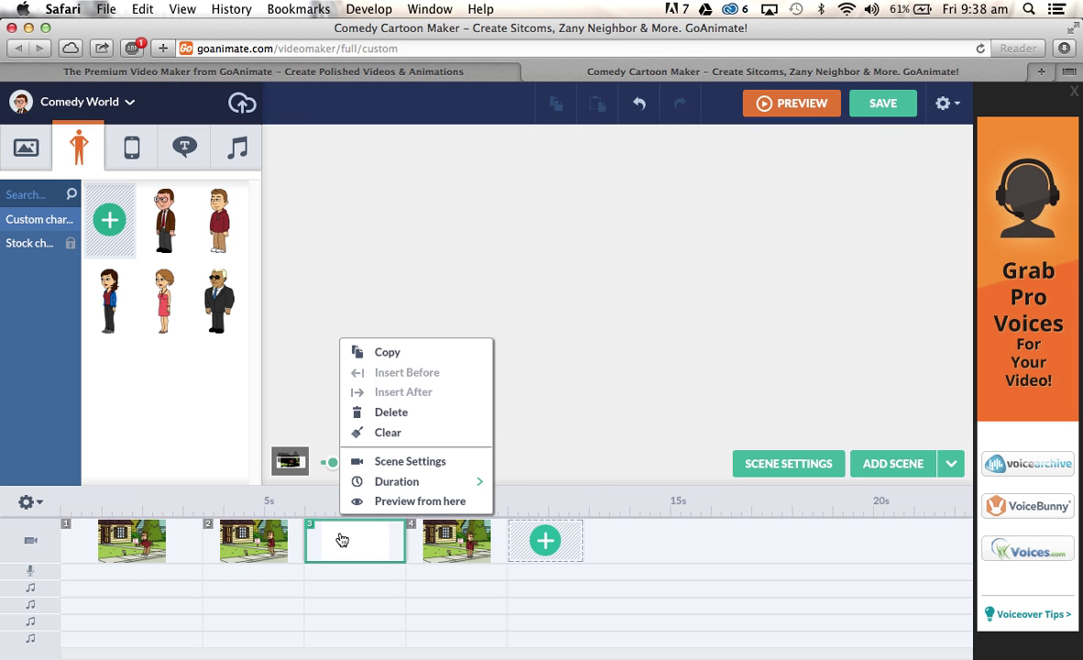
right_click(439, 547)
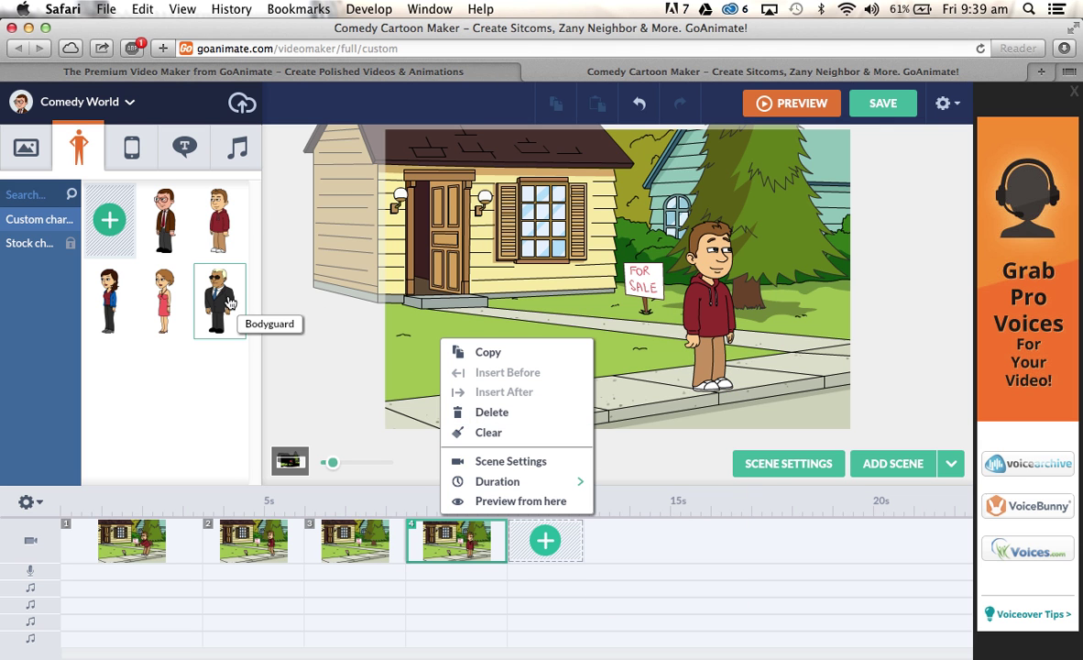
Add the Bodyguard to the fourth scene, shrink him to about 86 by 188, and place him off-stage beyond the tree
click(228, 303)
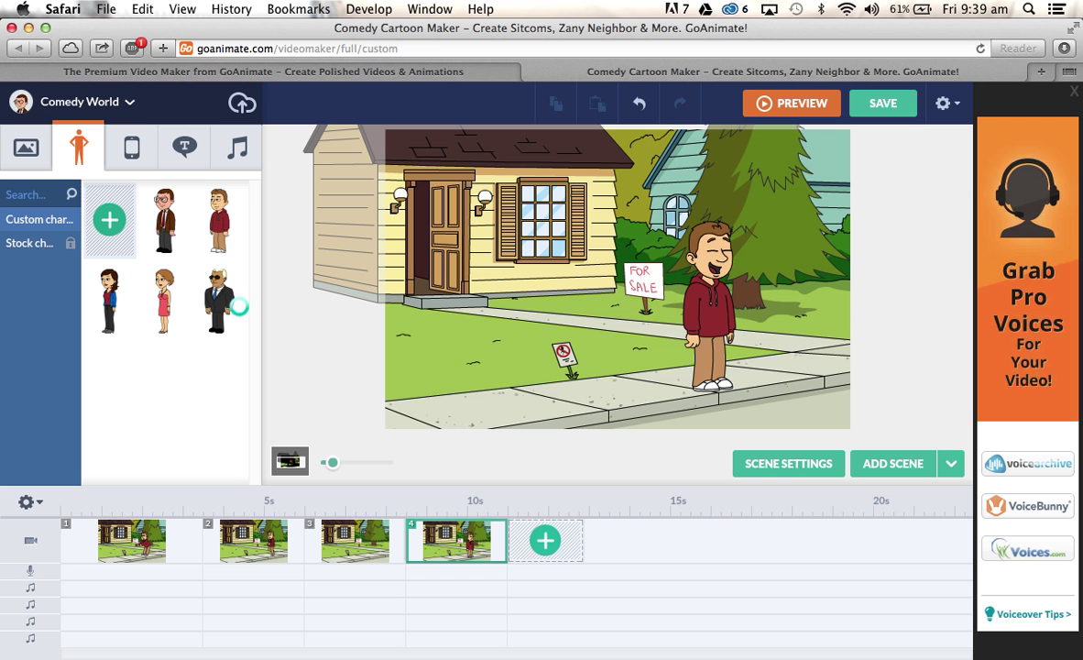
click(229, 303)
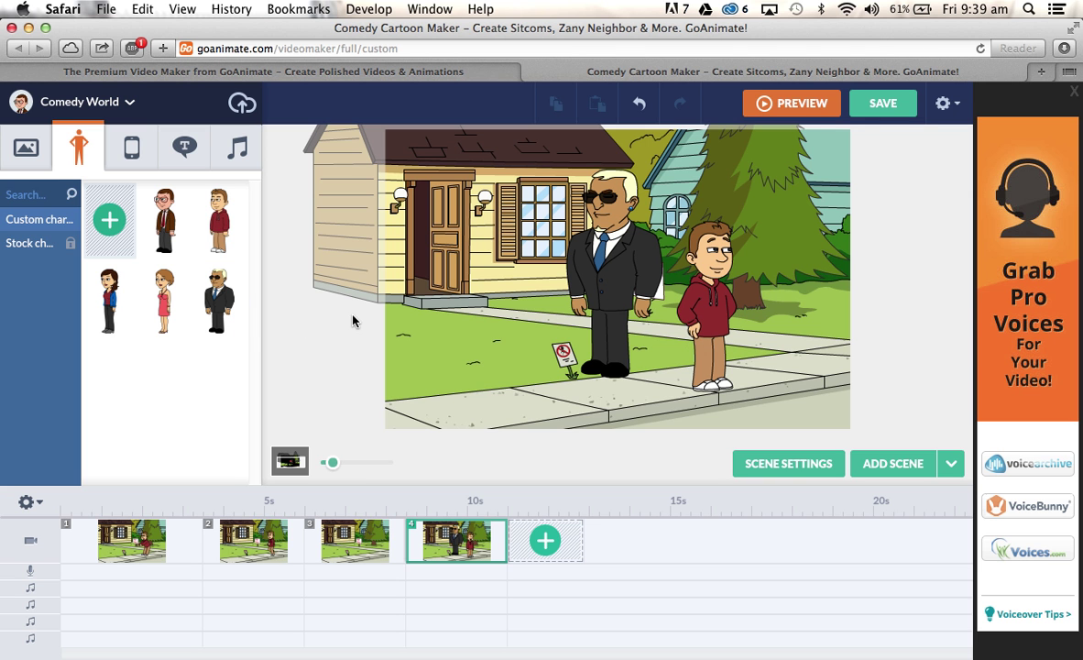
click(575, 183)
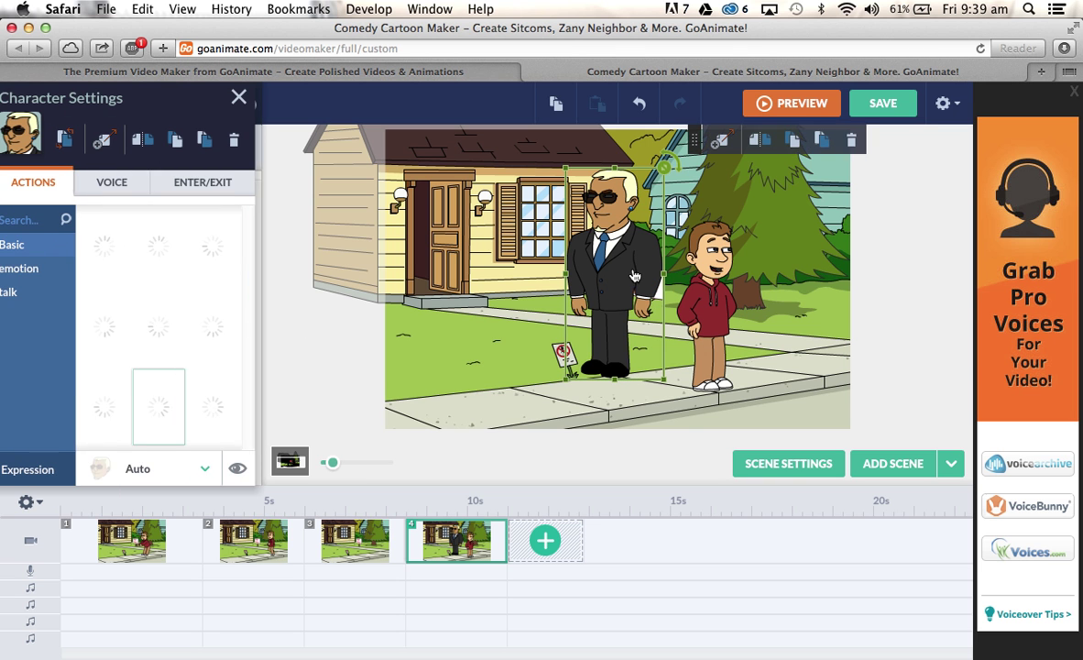
drag(571, 178, 582, 201)
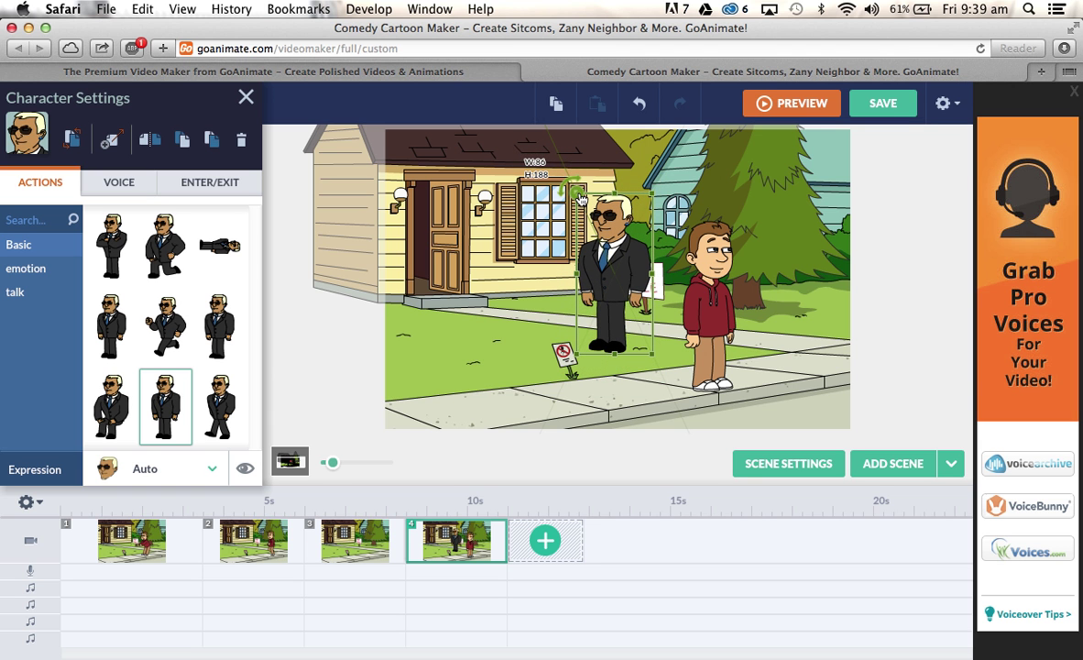
drag(611, 247, 888, 258)
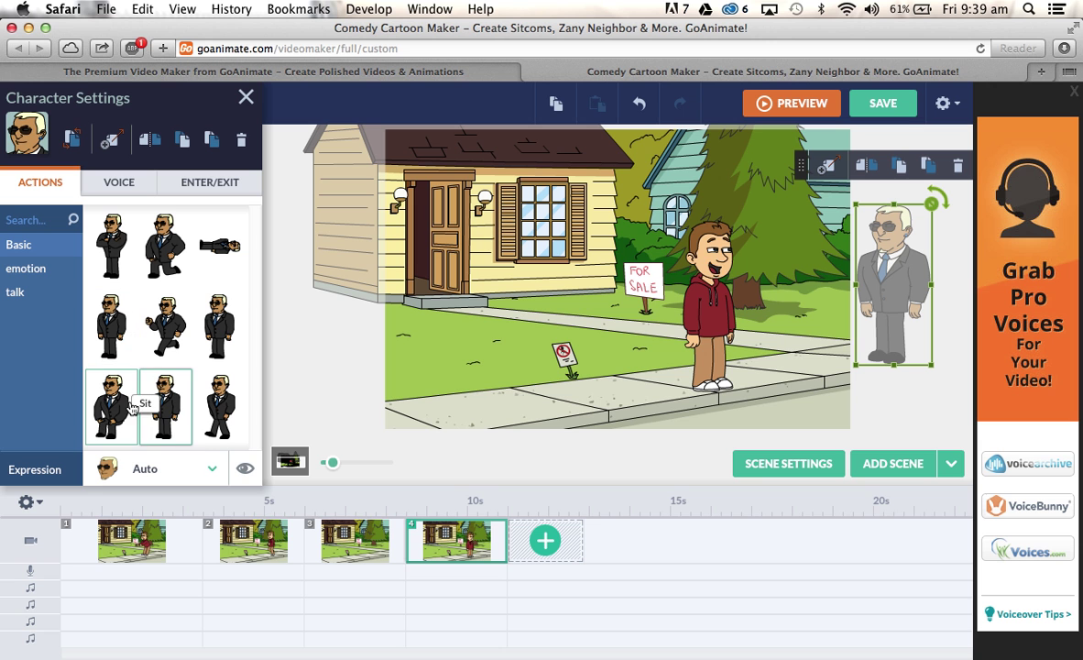
Make the bodyguard walk about 129 px from off-stage to beside the man, and preview the video from the fourth scene
click(220, 404)
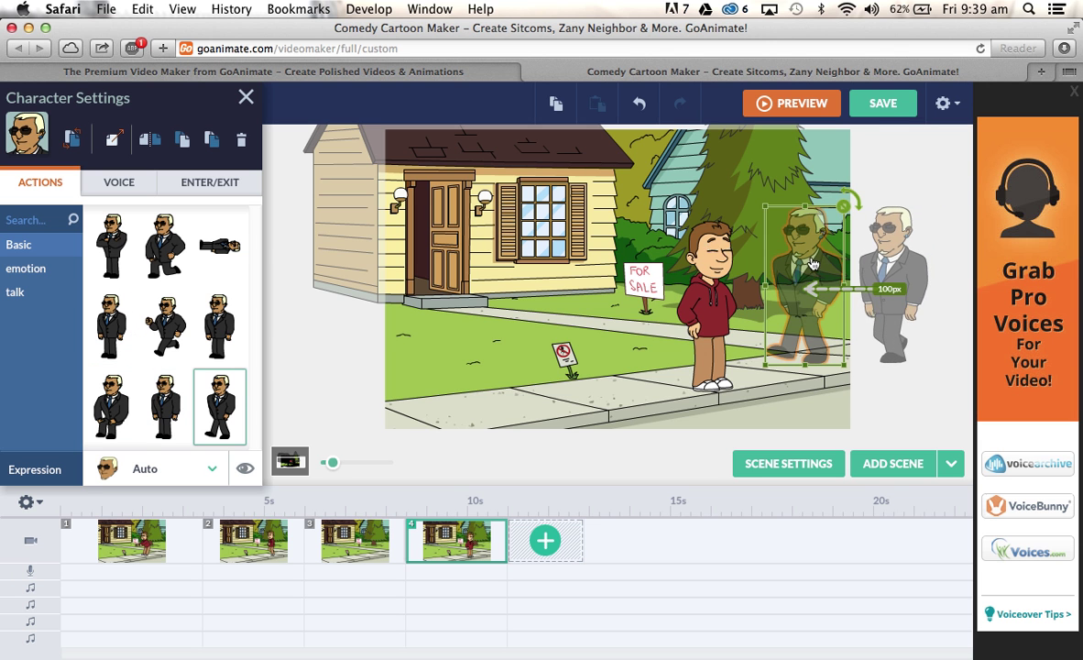
drag(812, 264, 788, 274)
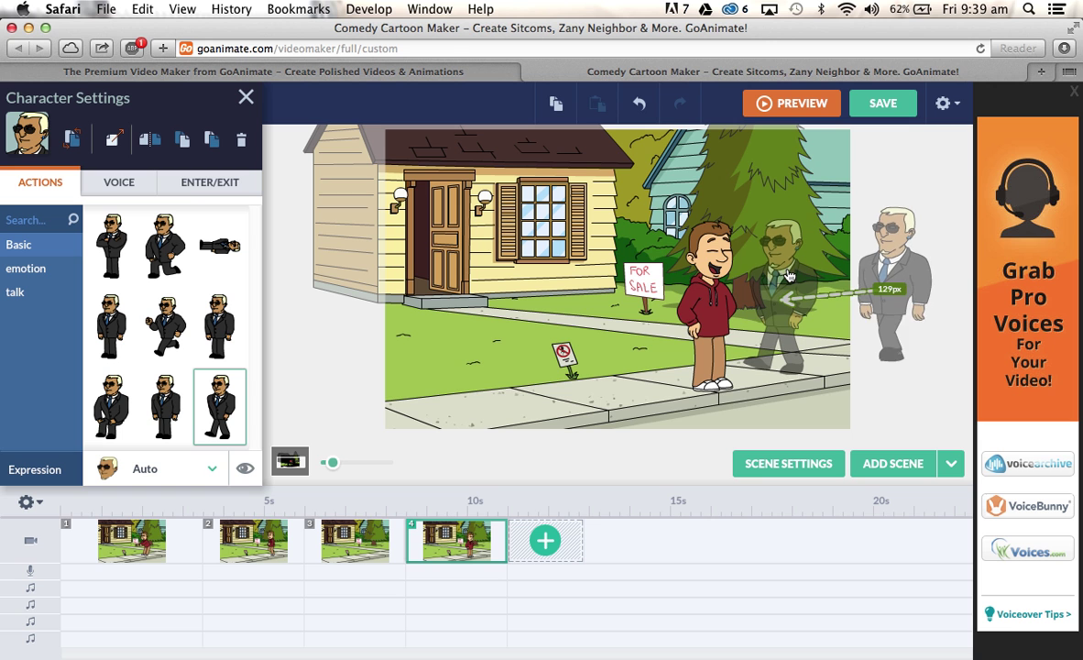
right_click(443, 548)
click(489, 503)
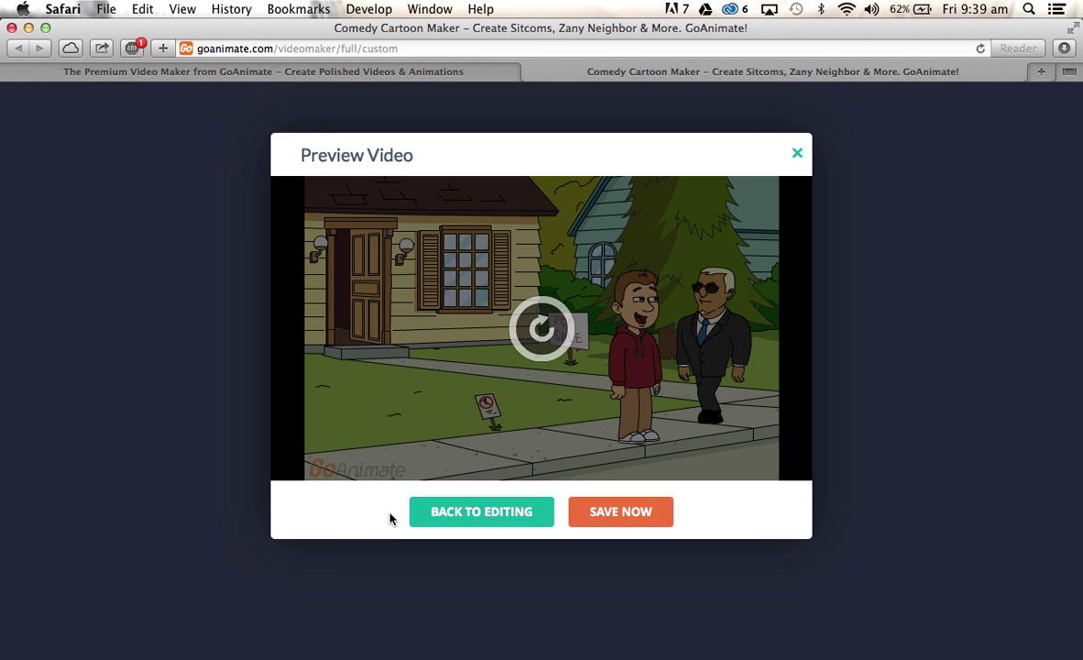
click(515, 513)
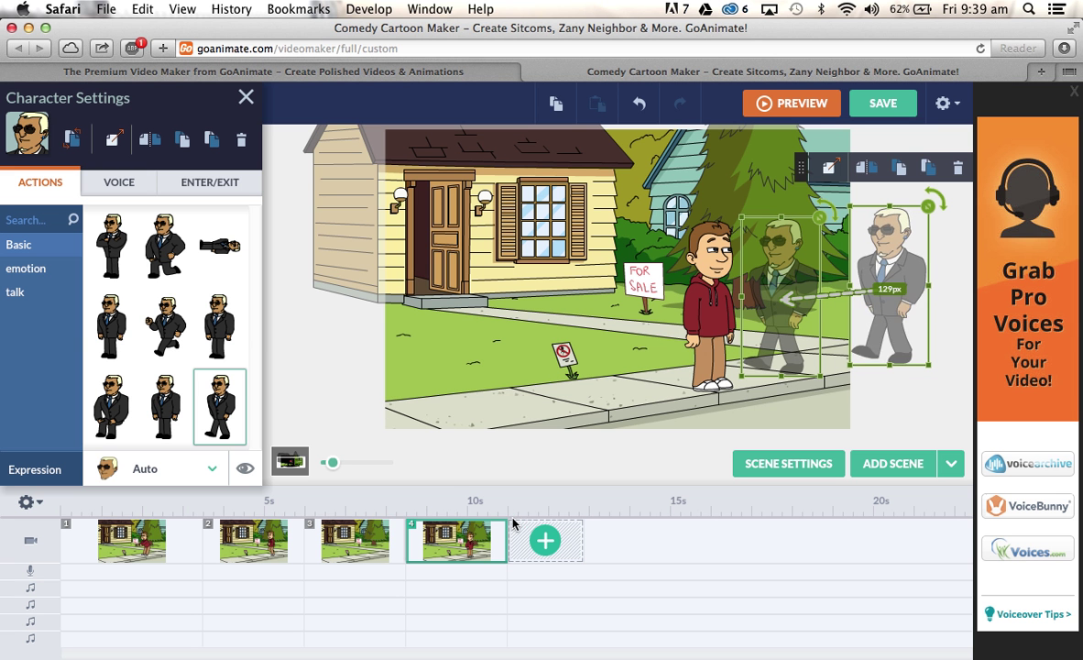
Add a fifth scene and give the bodyguard a different standing action from the Basic set
click(542, 542)
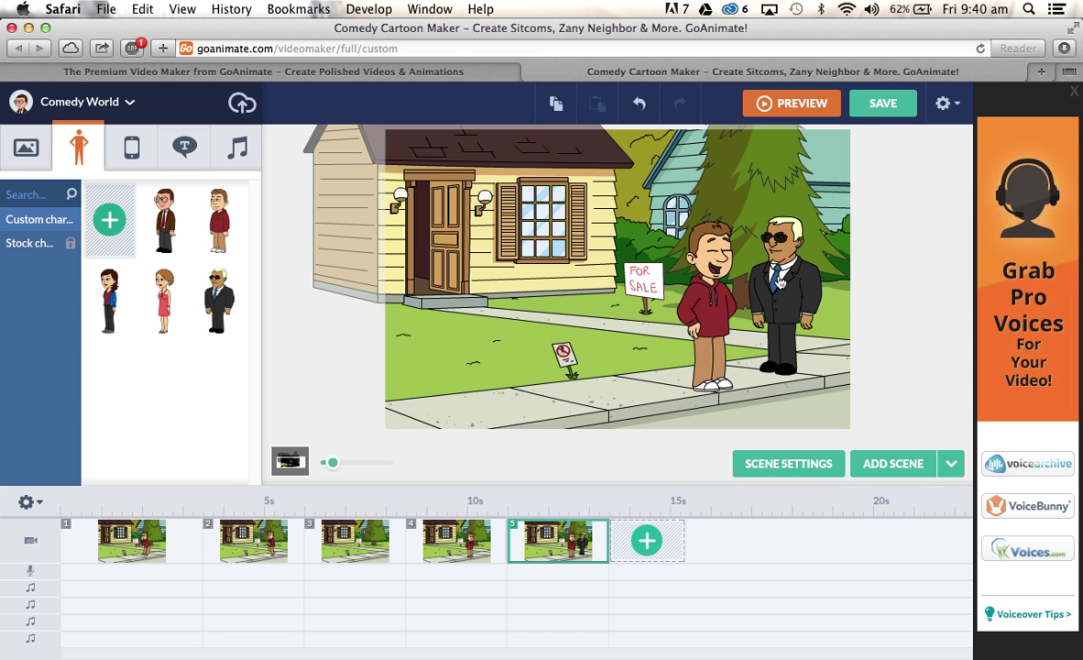
click(781, 284)
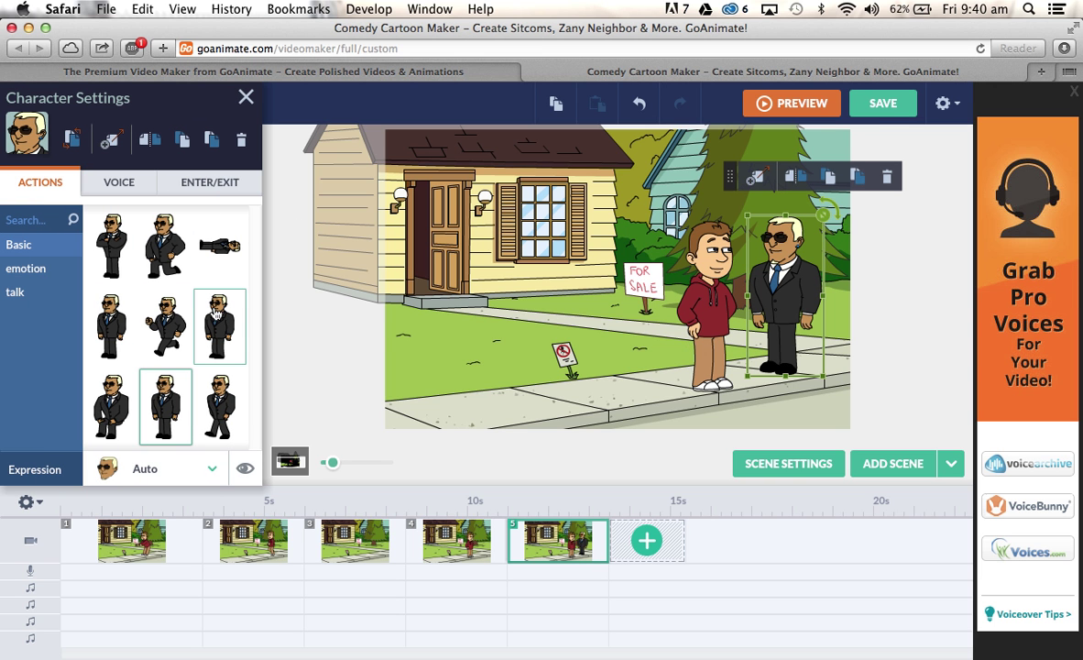
click(217, 314)
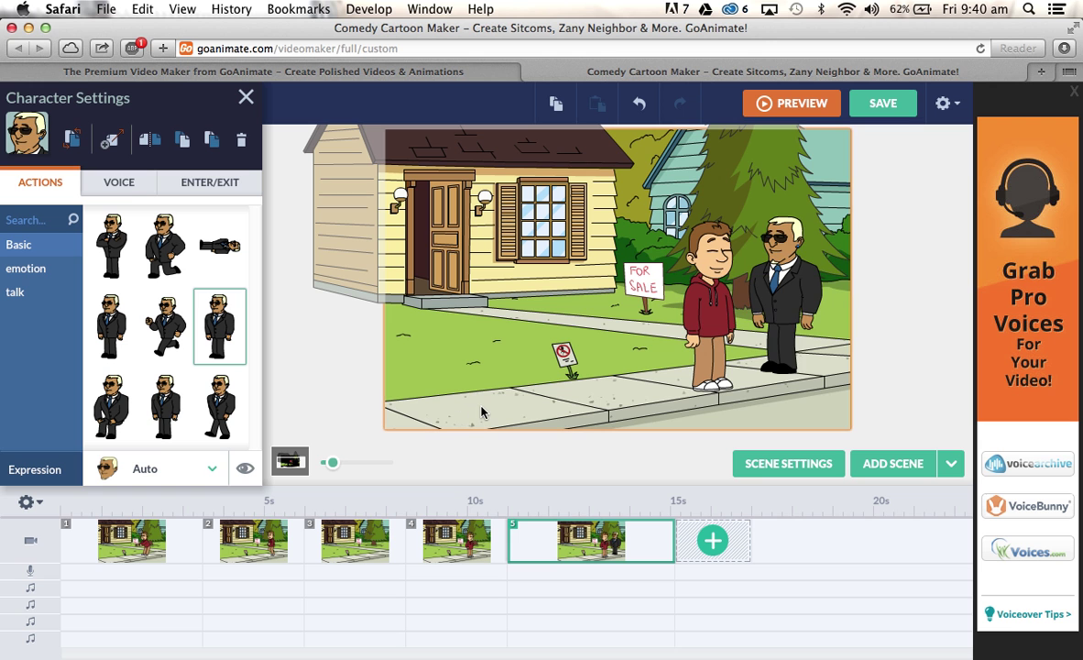